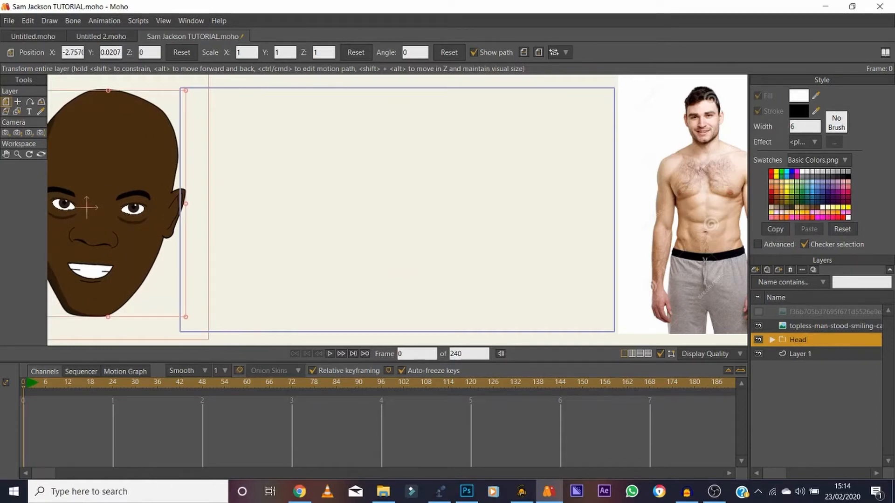
Select the face shape on the Face layer inside the Head group and set its fill colour 462D11 as the current fill.
click(772, 340)
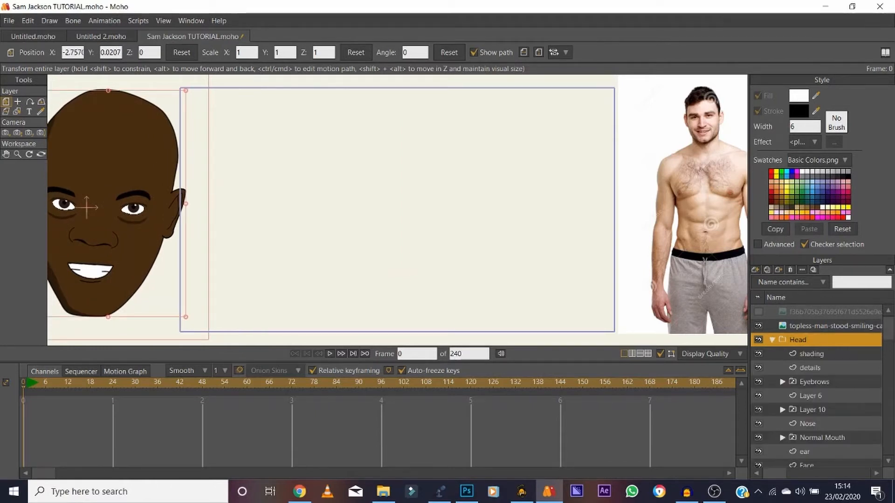
scroll(822, 387, down, 3)
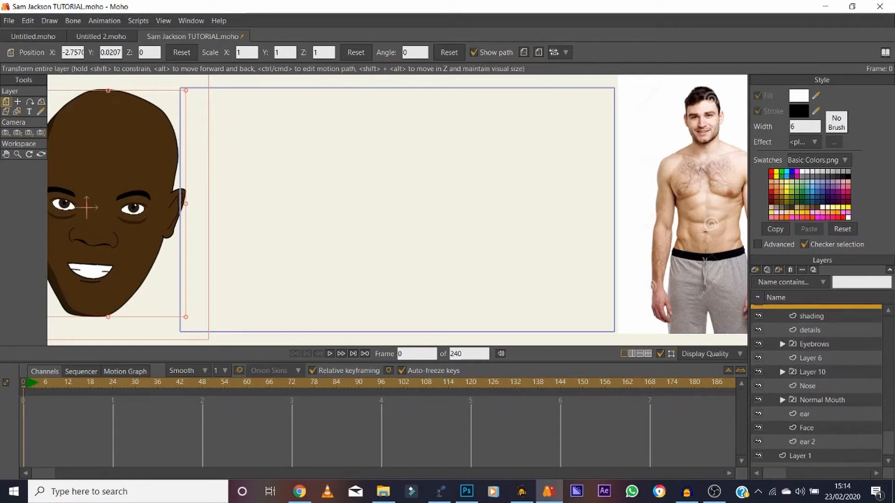
click(806, 428)
click(6, 162)
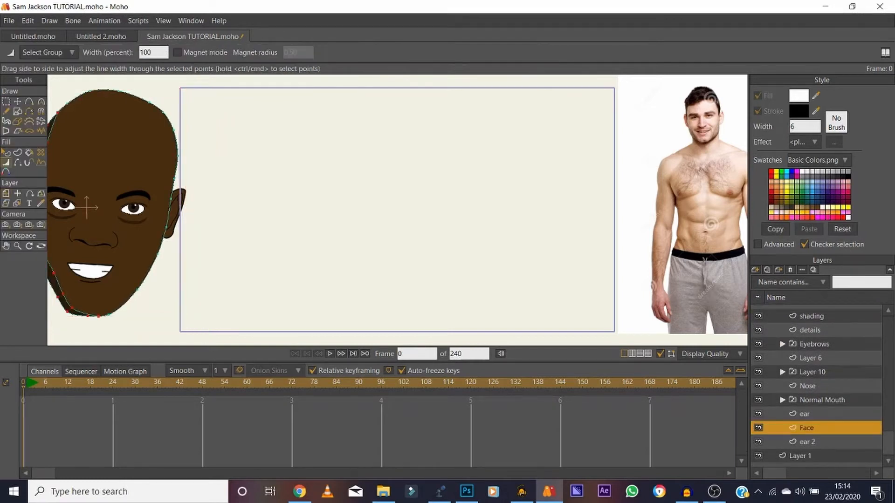
click(6, 152)
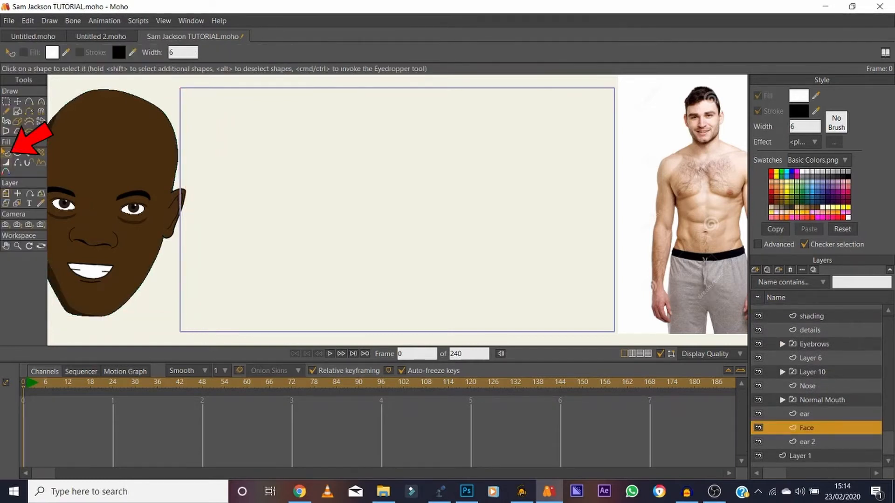
click(110, 161)
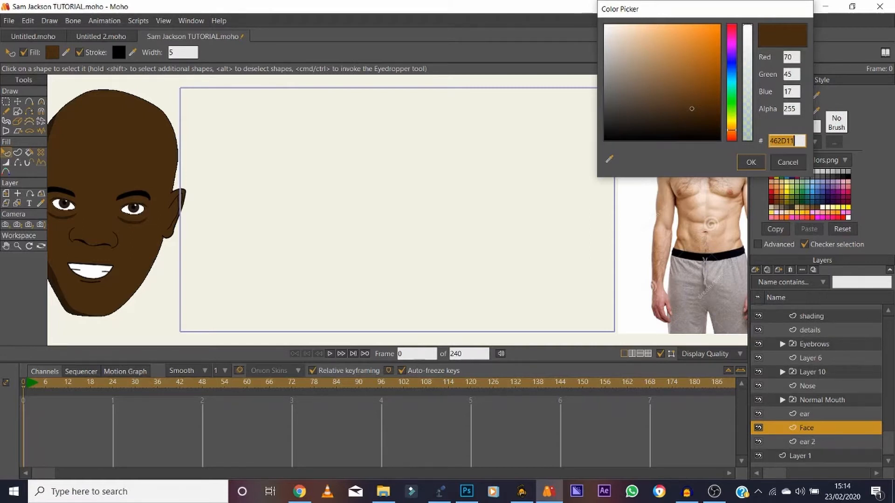
key(Return)
Collapse and hide the Head group, then move the topless-man reference photo to the middle of the canvas.
scroll(822, 387, up, 3)
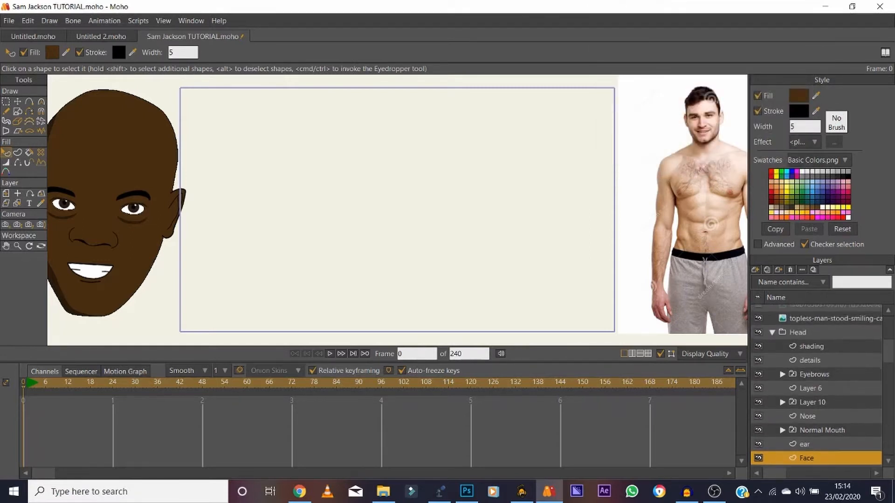
click(771, 340)
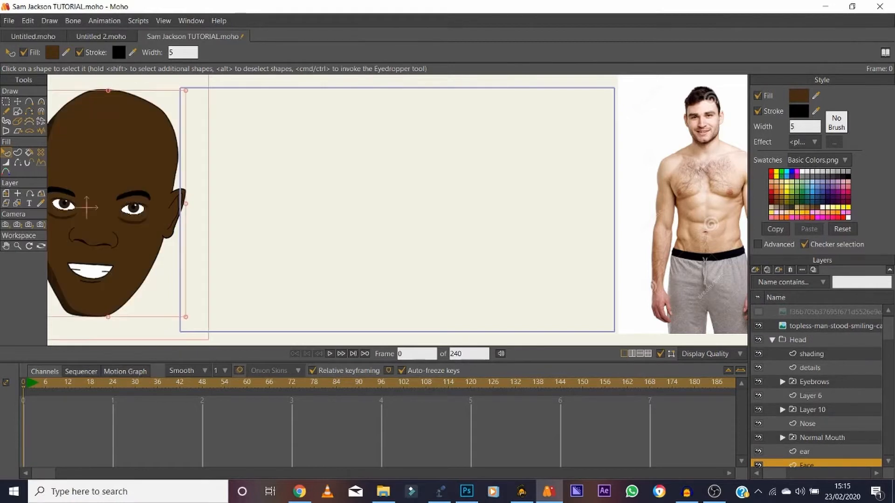
click(758, 340)
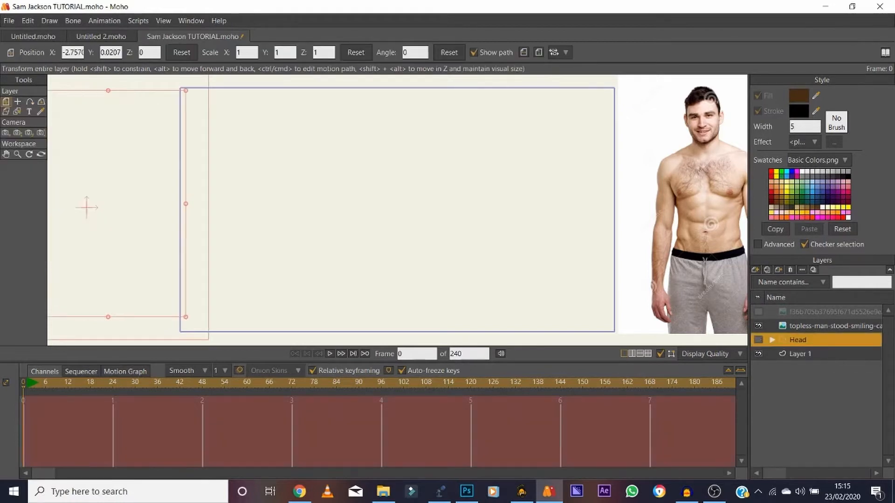
click(834, 326)
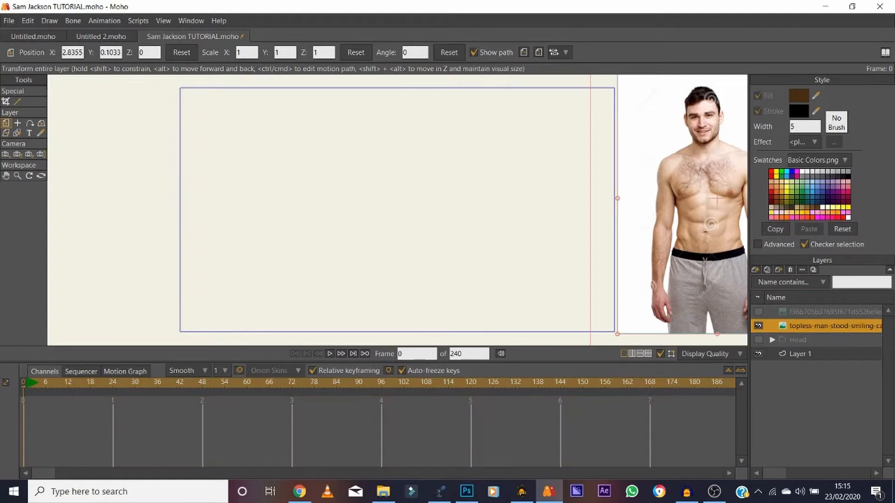
drag(694, 200, 371, 204)
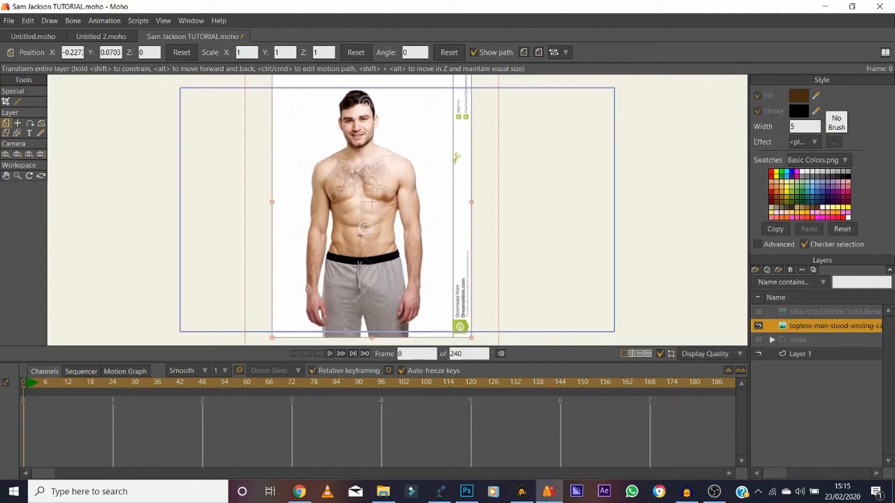
Create a bone layer and a new vector layer, and nest the vector layer inside the bone layer.
click(755, 270)
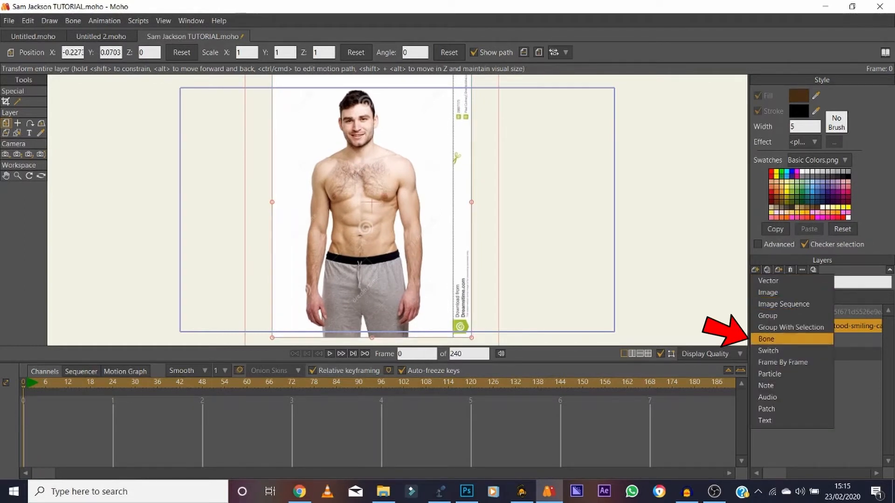
click(787, 338)
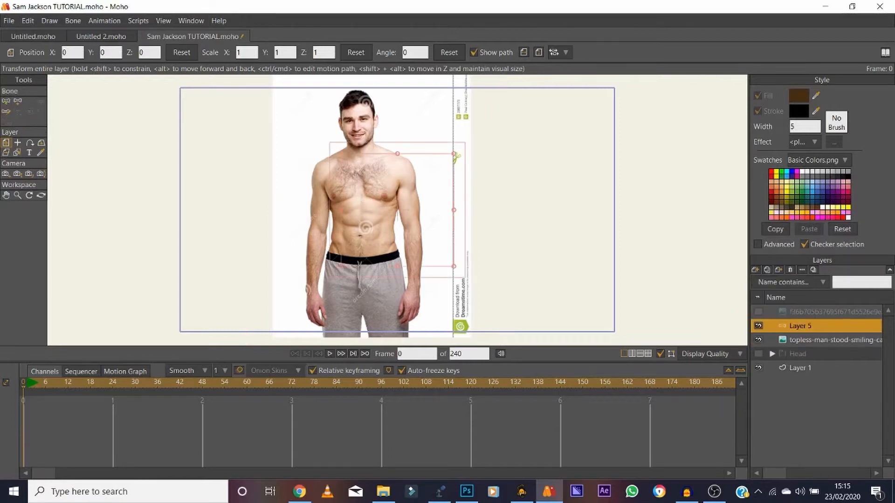
click(755, 270)
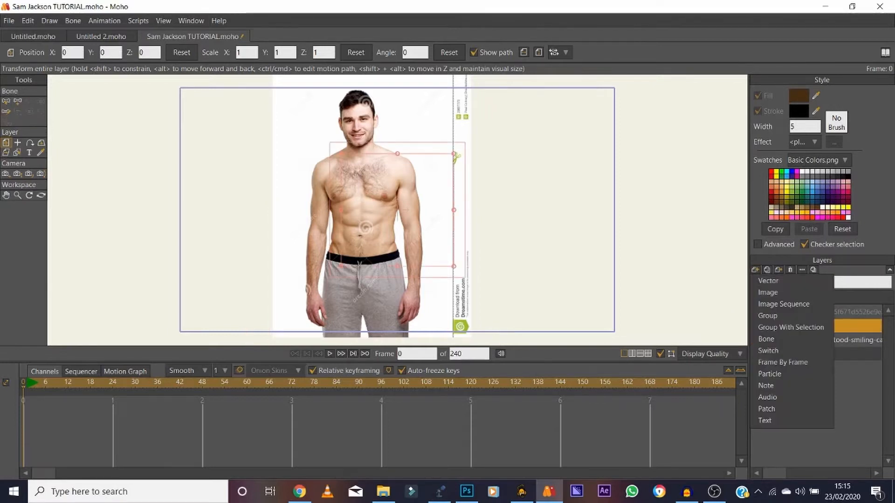
click(769, 280)
key(Return)
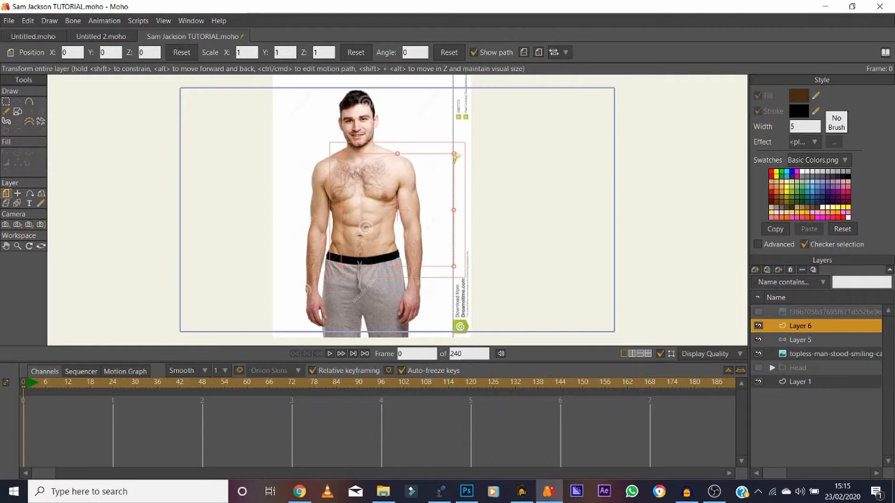
drag(800, 326, 800, 340)
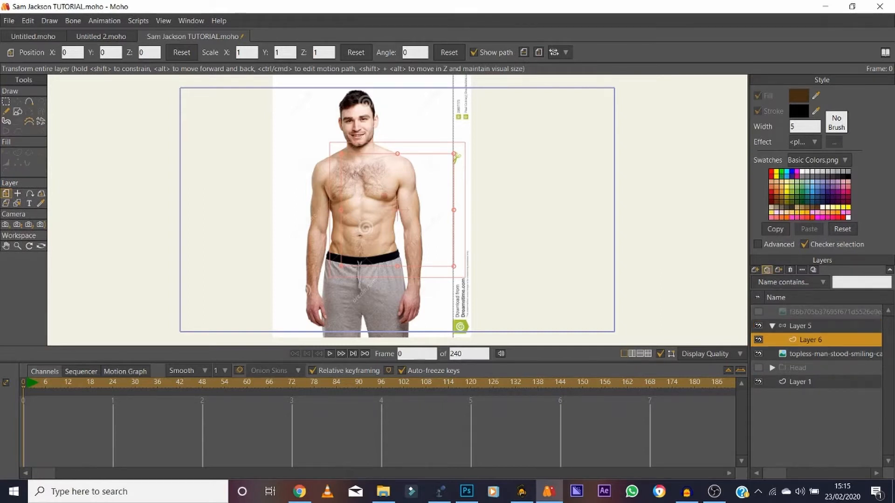
Duplicate the vector layer ten times inside the bone layer.
click(767, 270)
click(767, 270)
click(767, 269)
click(767, 270)
click(766, 270)
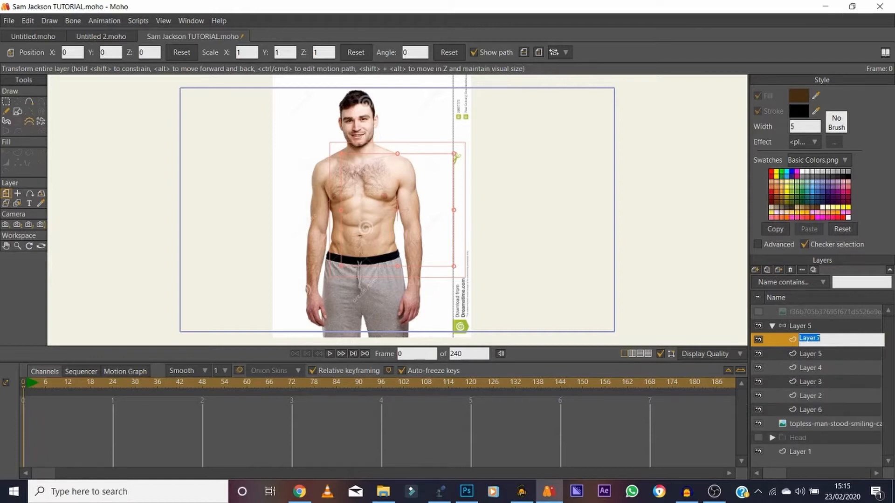
click(766, 269)
click(766, 269)
click(766, 270)
click(767, 269)
click(766, 269)
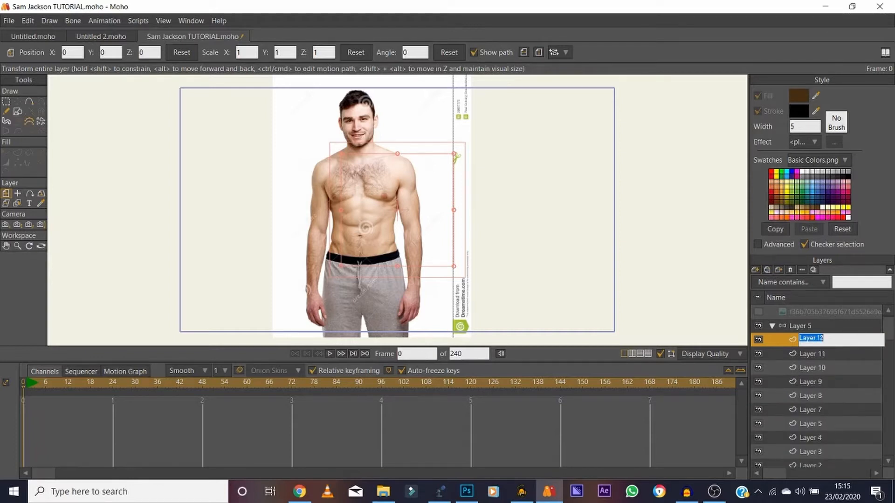
key(Return)
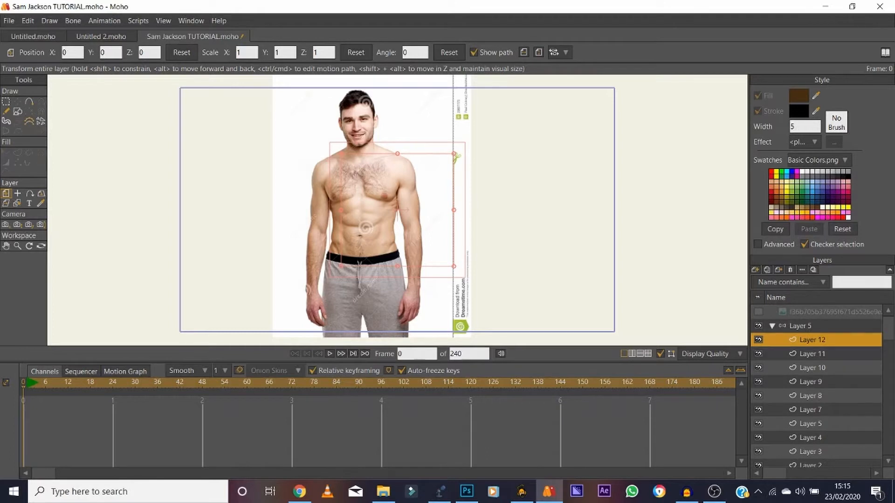
Rename the uppermost vector layer in the bone layer to body.
double_click(812, 340)
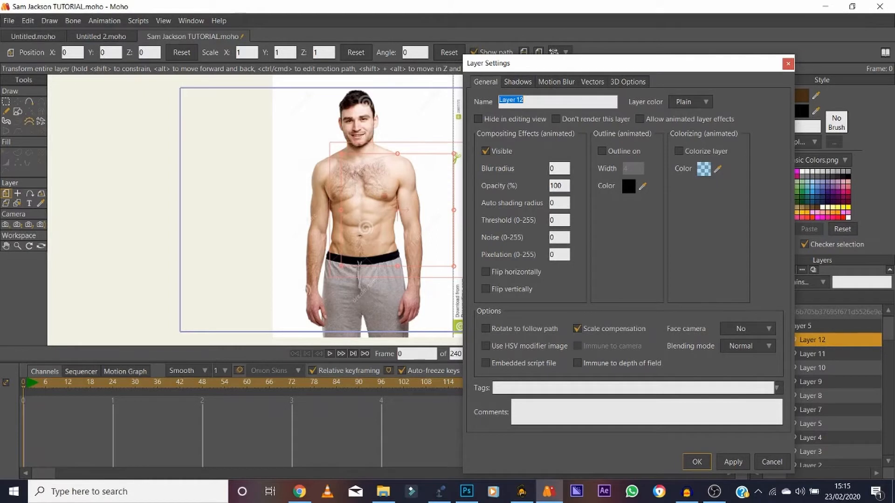
text(body)
key(Return)
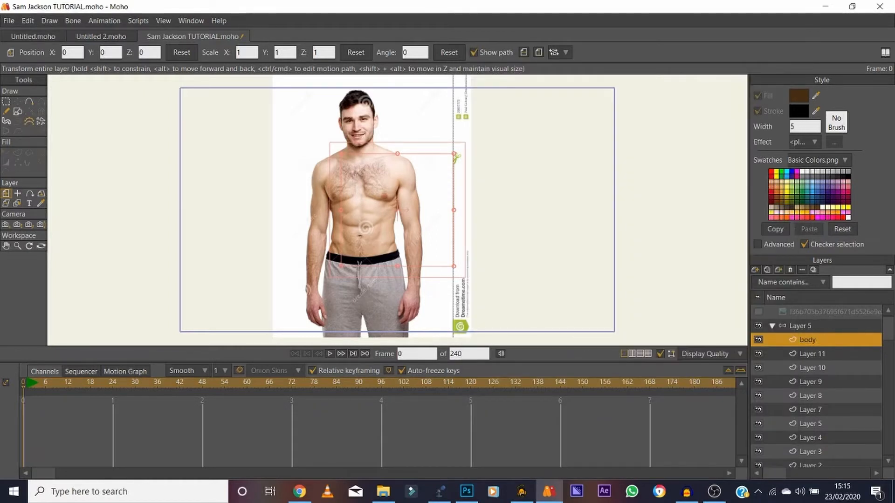
On the body layer, trace from the photo's neck over one shoulder and down the chest side, including the crease under the pectoral.
click(17, 246)
drag(342, 244, 401, 244)
click(6, 246)
drag(368, 210, 296, 245)
click(18, 246)
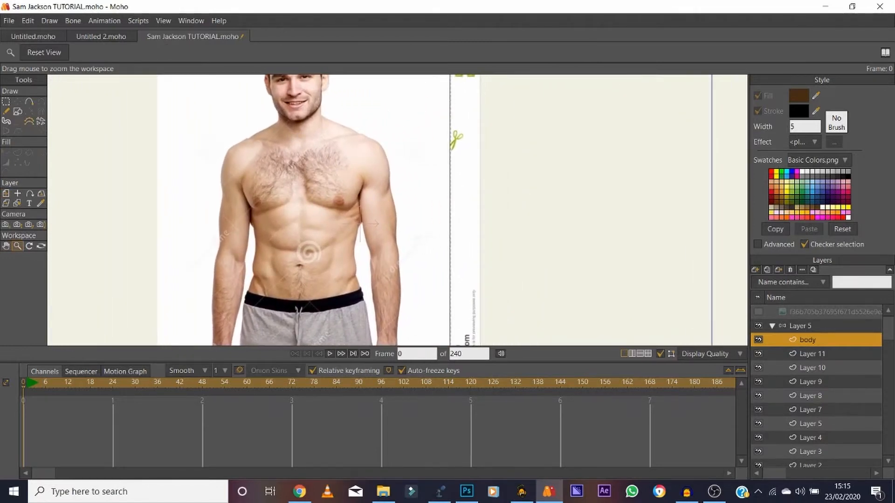
mouse_move(207, 208)
mouse_down()
mouse_move(229, 209)
mouse_move(207, 215)
mouse_up()
click(6, 246)
key(a)
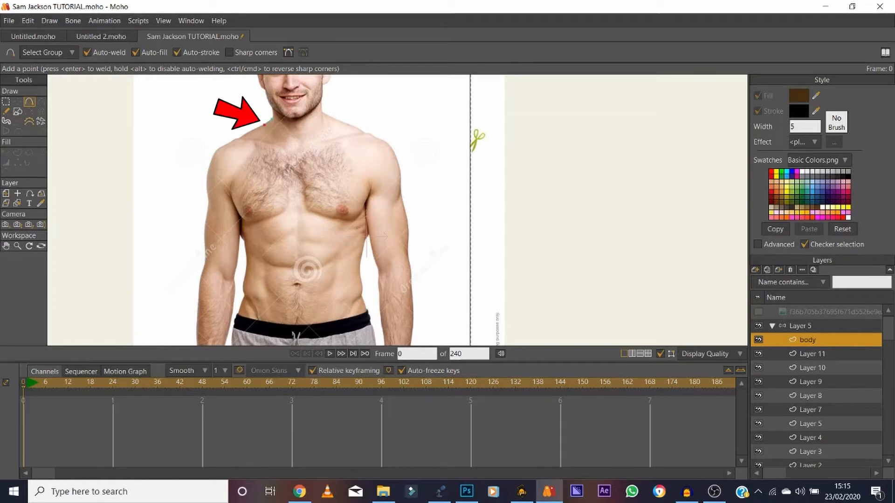
mouse_move(272, 120)
mouse_down()
mouse_move(240, 139)
mouse_move(231, 172)
mouse_up()
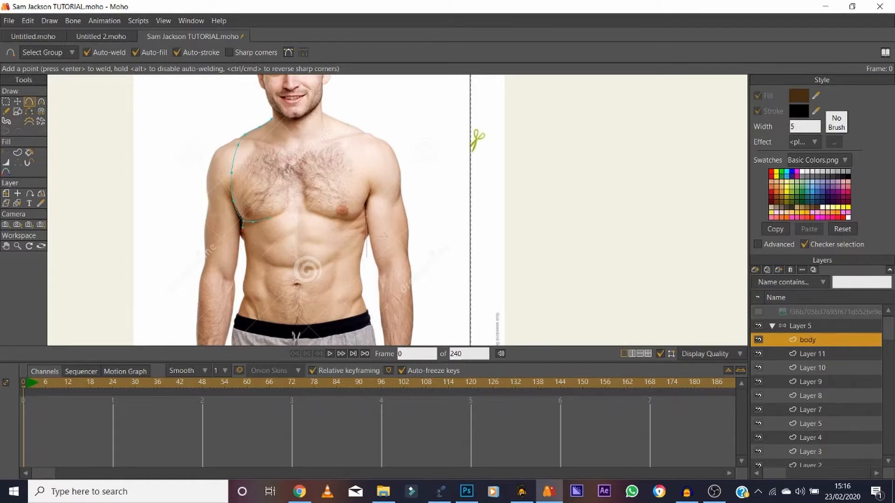
Continue the outline down the waist, around the waistband and up the other side, closing the torso shape across the neck.
drag(247, 257, 242, 285)
drag(242, 299, 248, 332)
drag(249, 332, 361, 298)
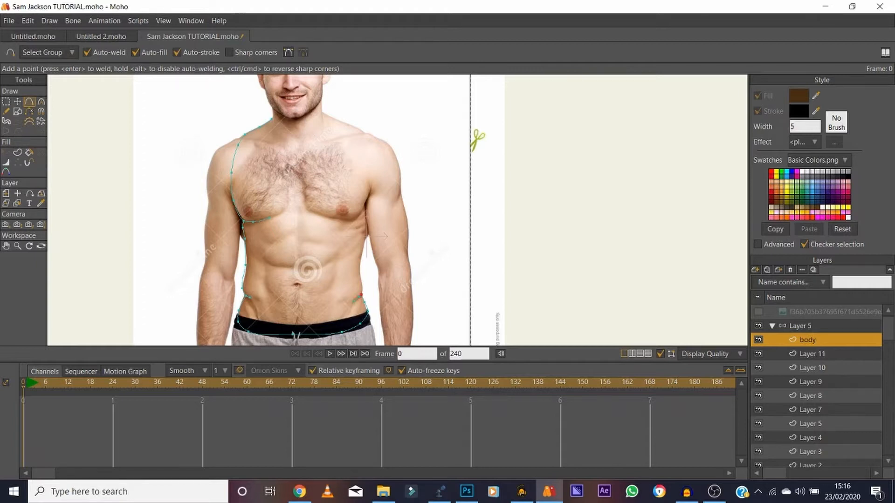
drag(363, 290, 272, 120)
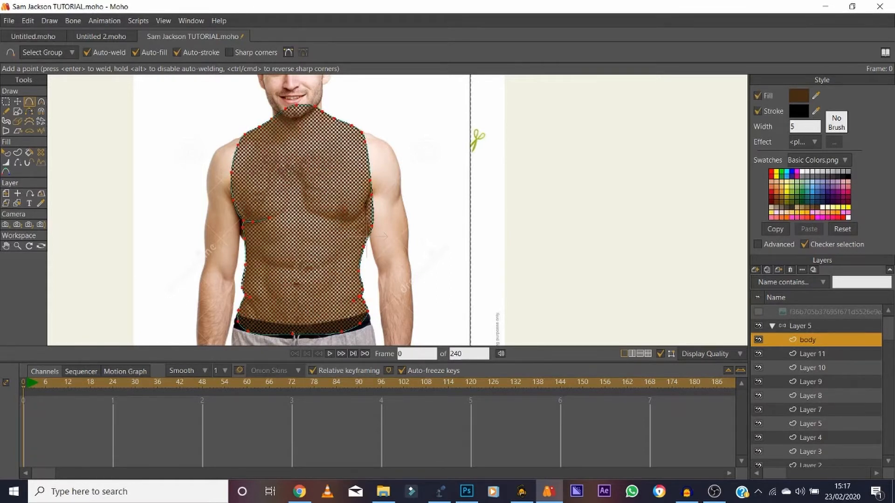
Move the reference photo layer above the bone layer, then reopen the bone layer and select the body layer.
click(772, 326)
click(834, 340)
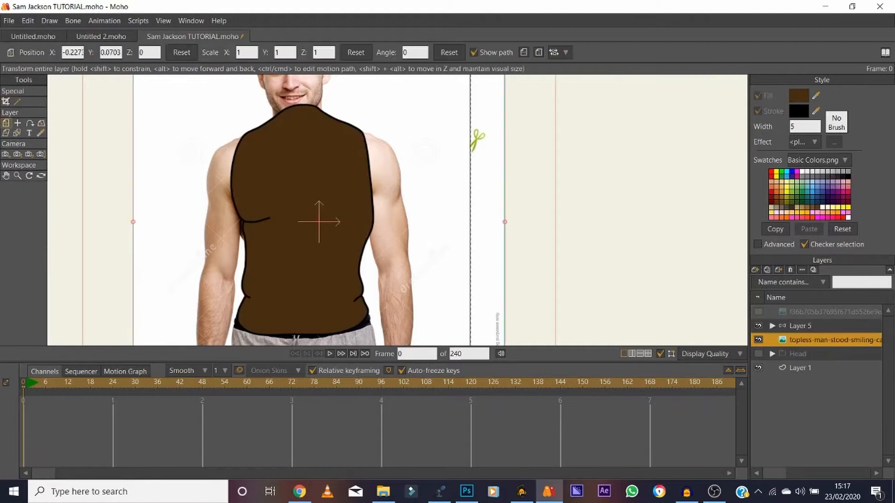
drag(834, 340, 833, 319)
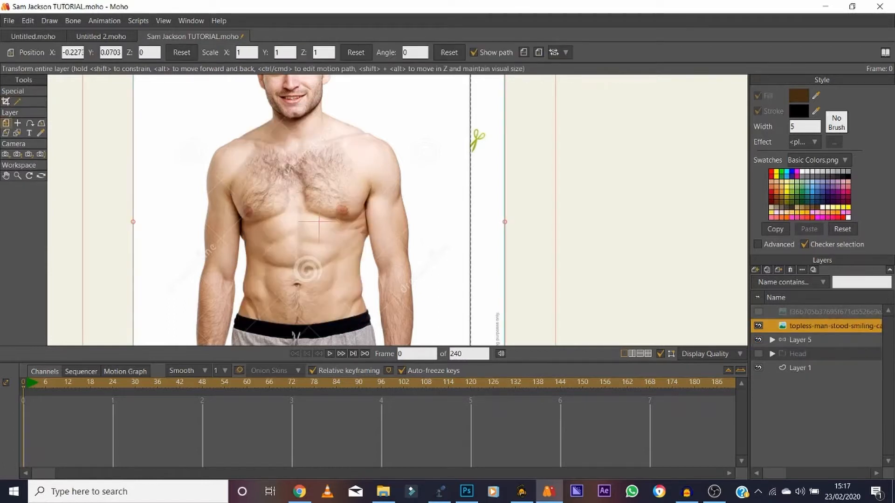
click(772, 340)
click(808, 354)
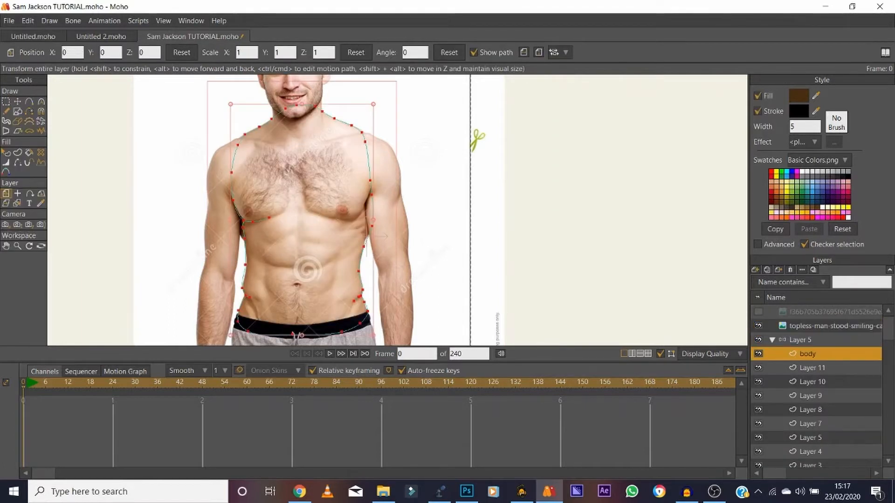
Draw the crease under the other pectoral from the torso edge, extend the first crease inward, and hide the reference photo.
click(18, 246)
drag(258, 234, 326, 234)
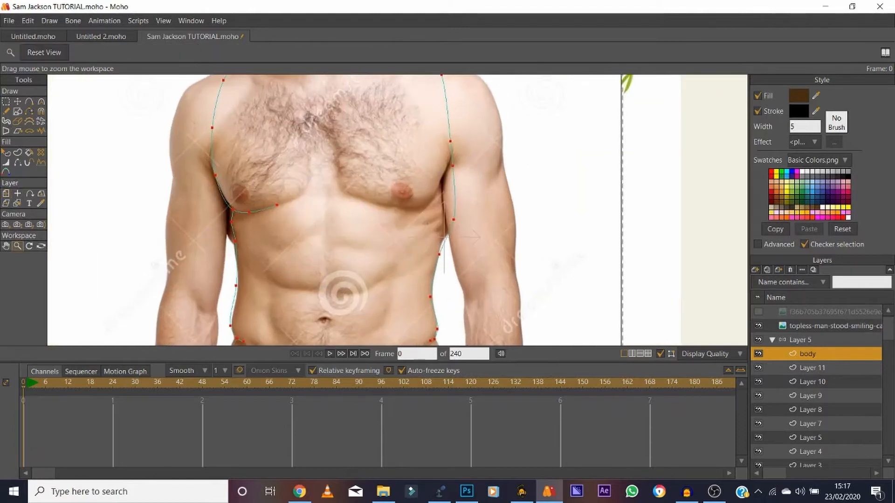
key(t)
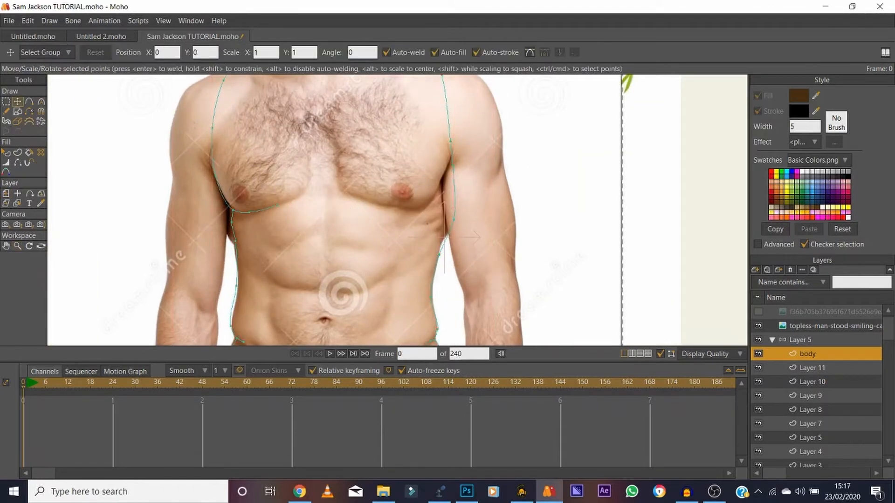
key(a)
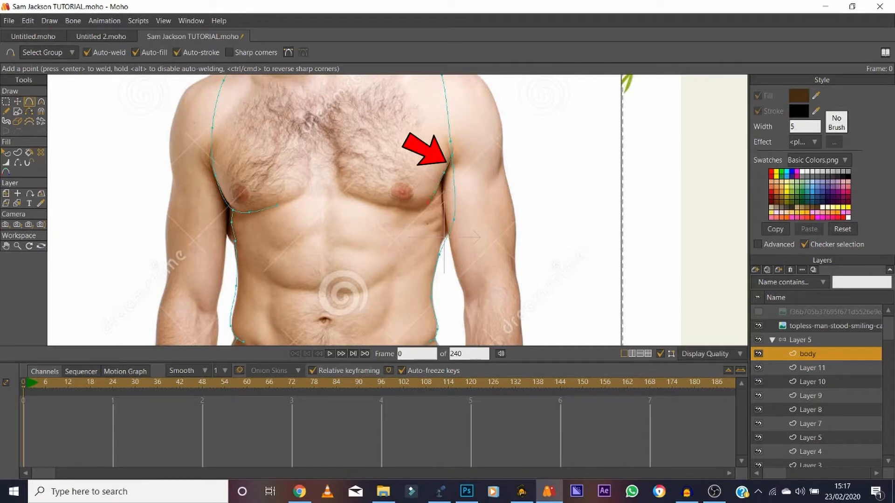
drag(404, 208, 388, 206)
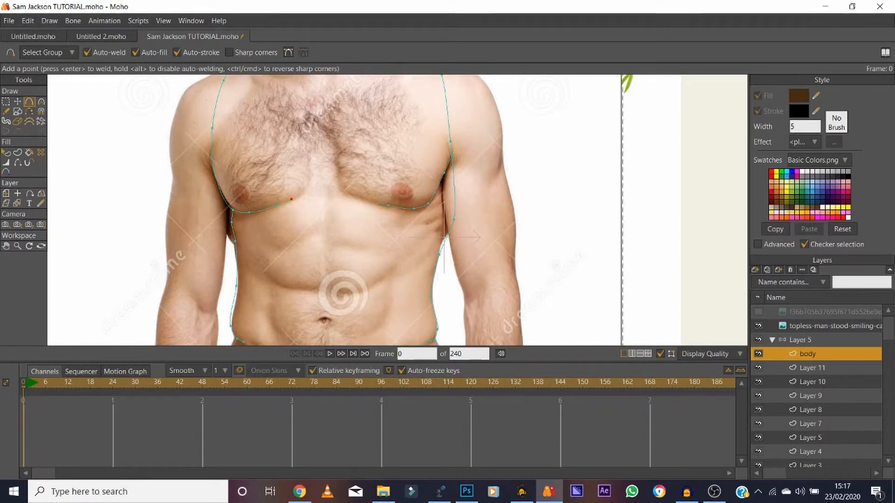
drag(291, 199, 299, 194)
drag(377, 203, 345, 187)
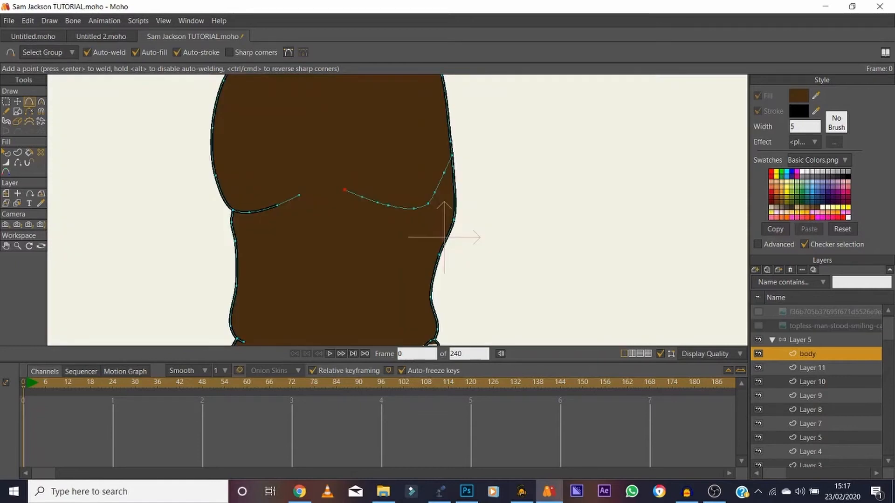
Fill the torso using the Paint Bucket with both fill and stroke so the new chest creases get outlined.
click(30, 153)
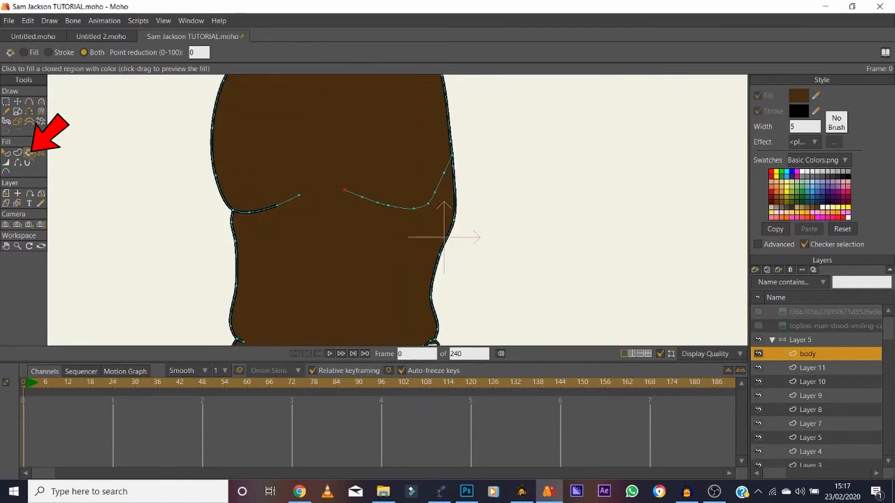
click(340, 242)
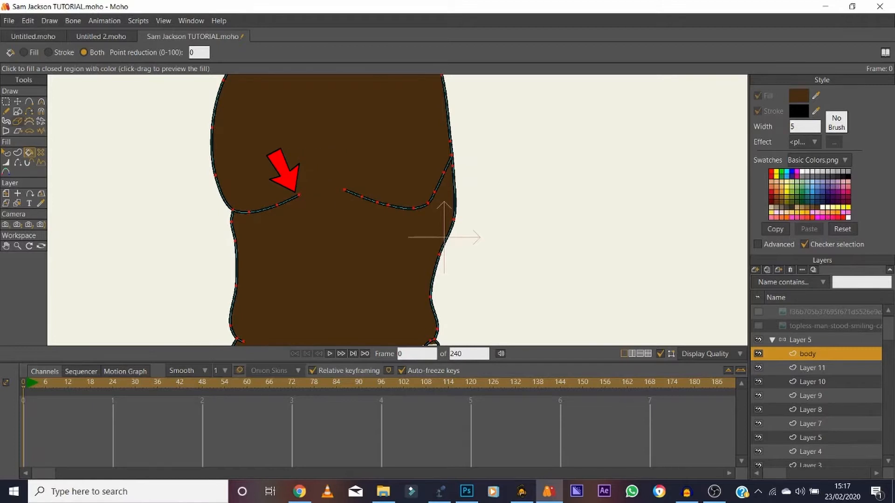
Taper the inner end of the first chest crease by setting its end point's line width to 0 percent.
key(t)
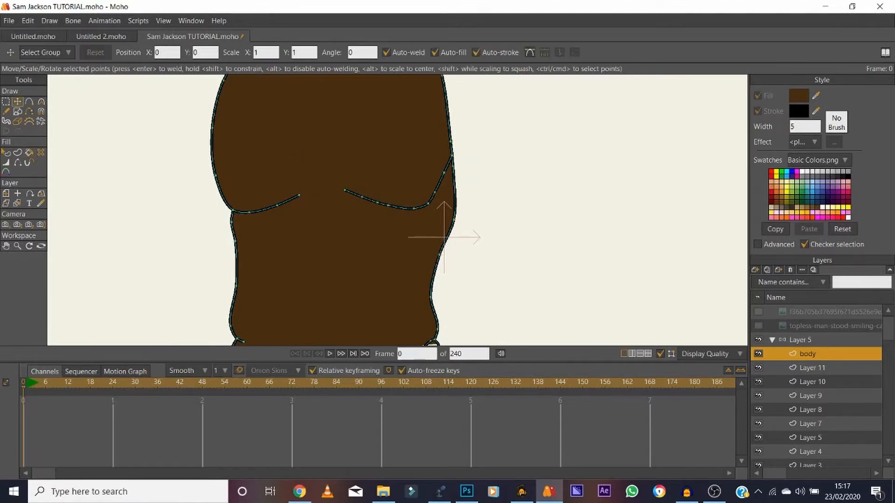
click(758, 325)
click(758, 326)
click(6, 246)
click(17, 246)
drag(318, 209, 389, 209)
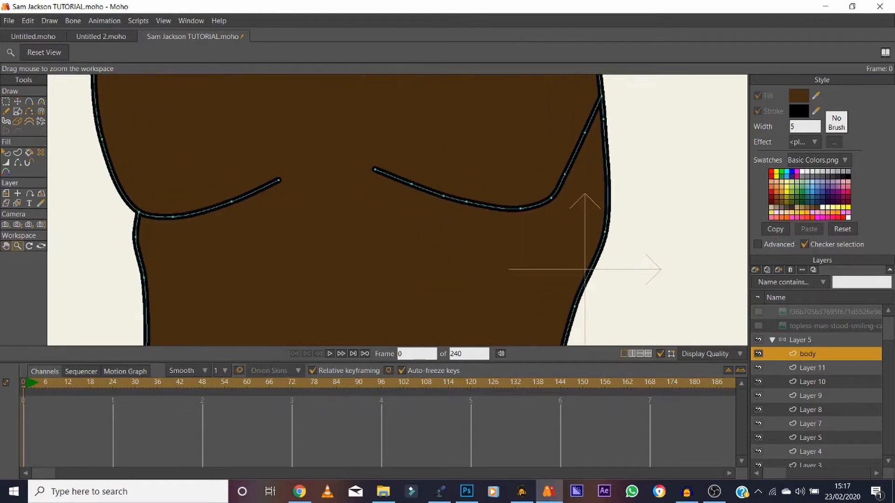
click(6, 163)
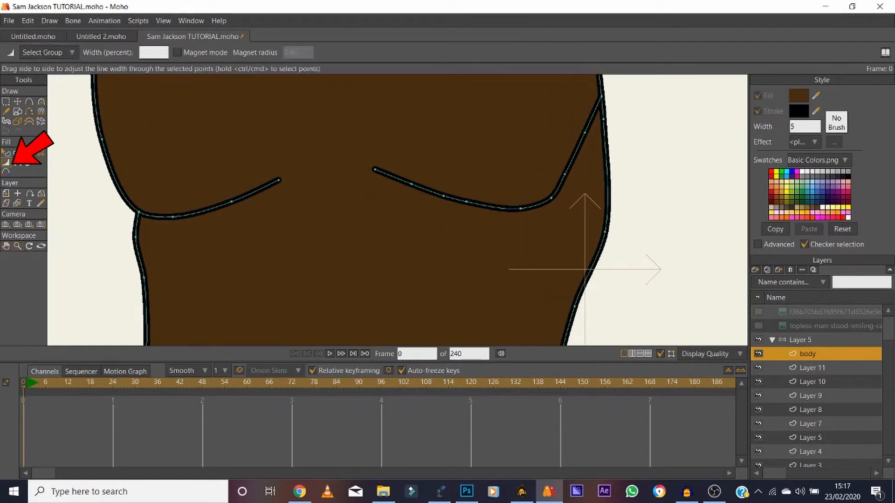
click(279, 180)
text(00)
key(Return)
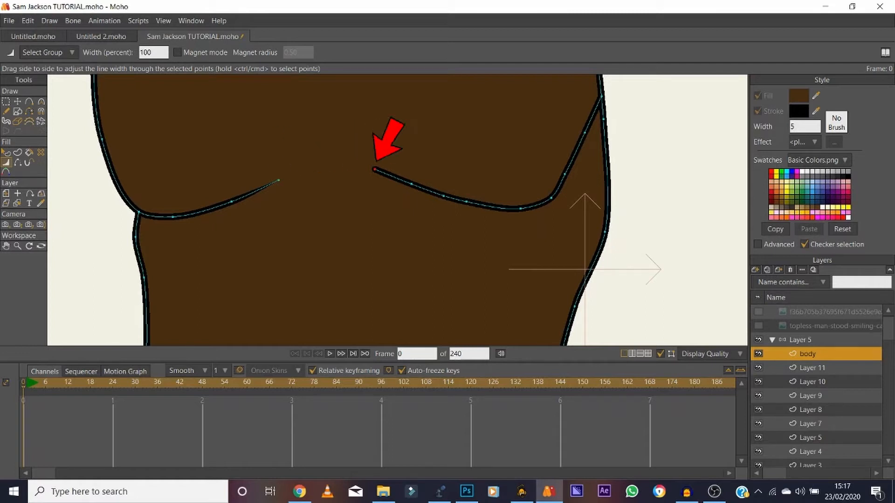
Taper the other chest crease's inner end, setting its second point to 40 percent width, thin the first crease's neighbouring point, and preview the render.
drag(375, 169, 326, 169)
drag(410, 183, 384, 184)
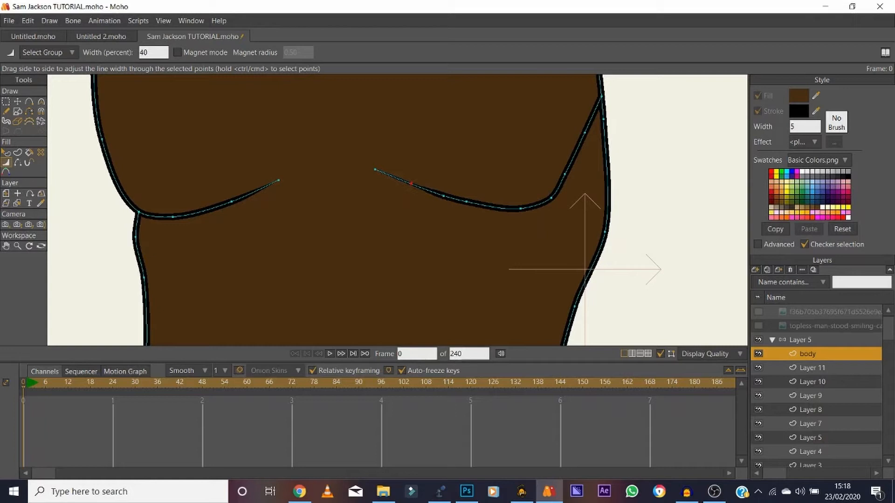
drag(232, 202, 211, 202)
key(ctrl+r)
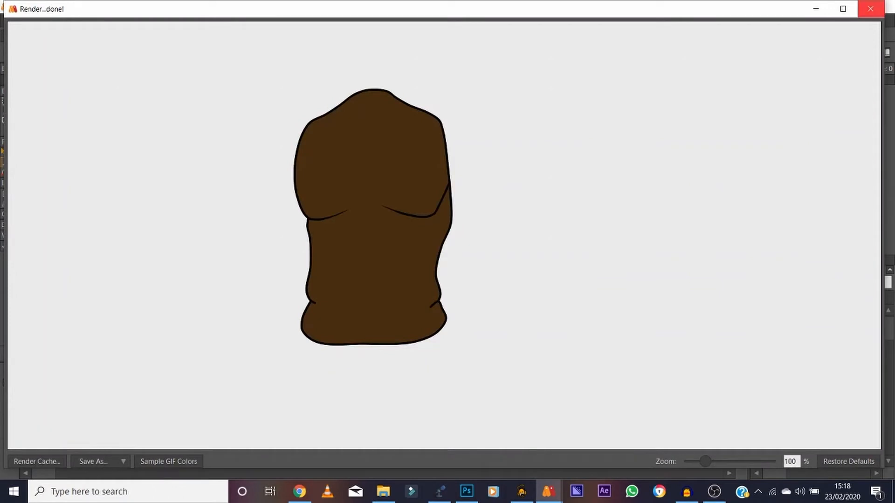
click(870, 8)
Taper the inner ends of the two short waist creases with the Line Width tool.
drag(410, 288, 400, 114)
click(18, 102)
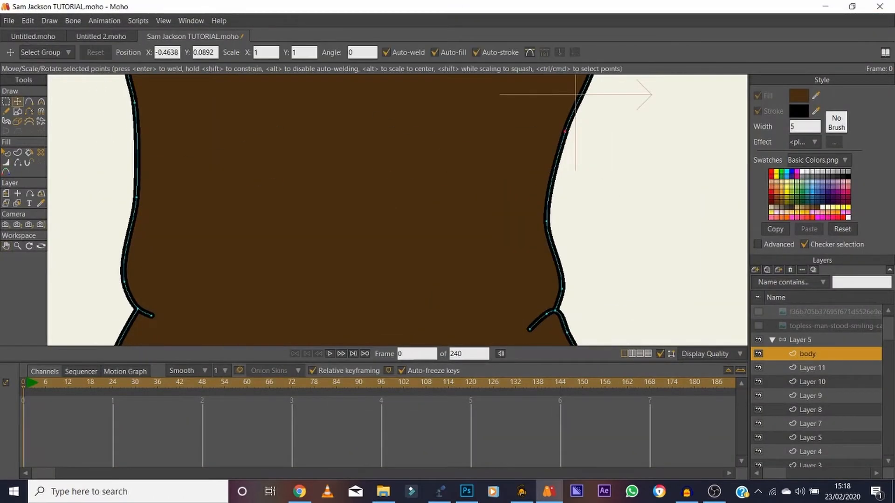
click(6, 162)
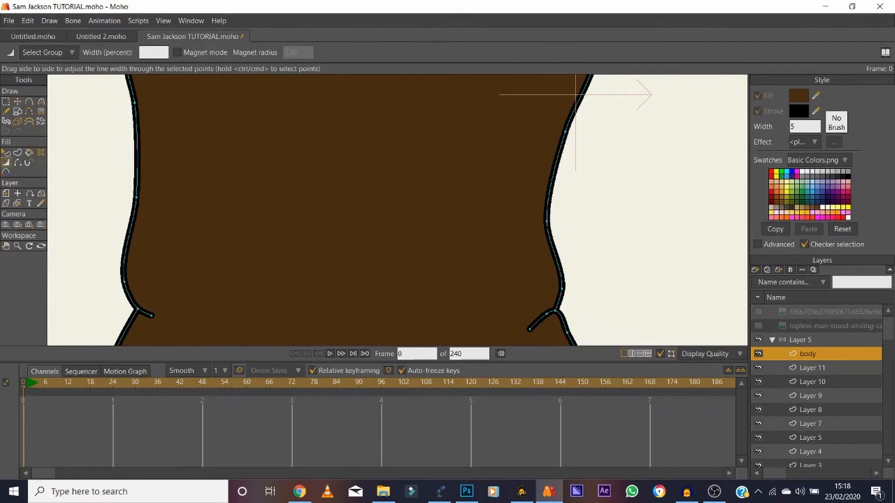
key(t)
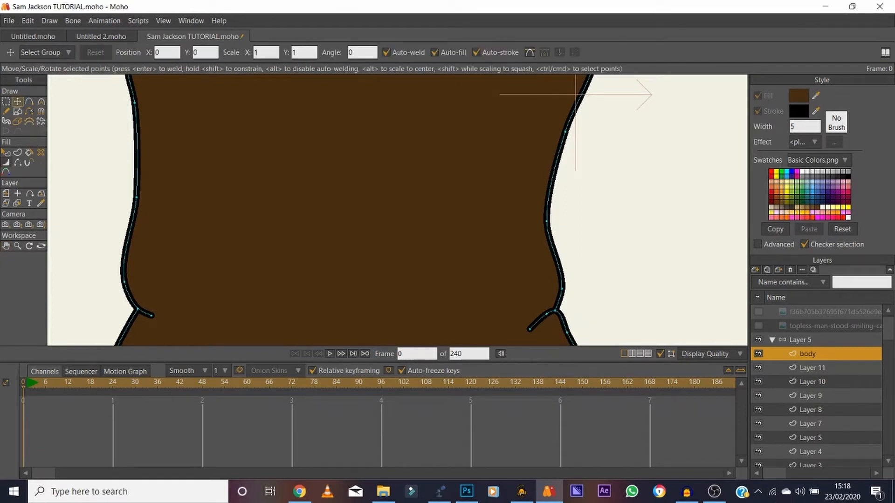
key(w)
mouse_move(151, 315)
mouse_down()
mouse_move(95, 315)
mouse_move(125, 309)
mouse_up()
mouse_move(530, 330)
mouse_down()
mouse_move(504, 329)
mouse_move(550, 310)
mouse_up()
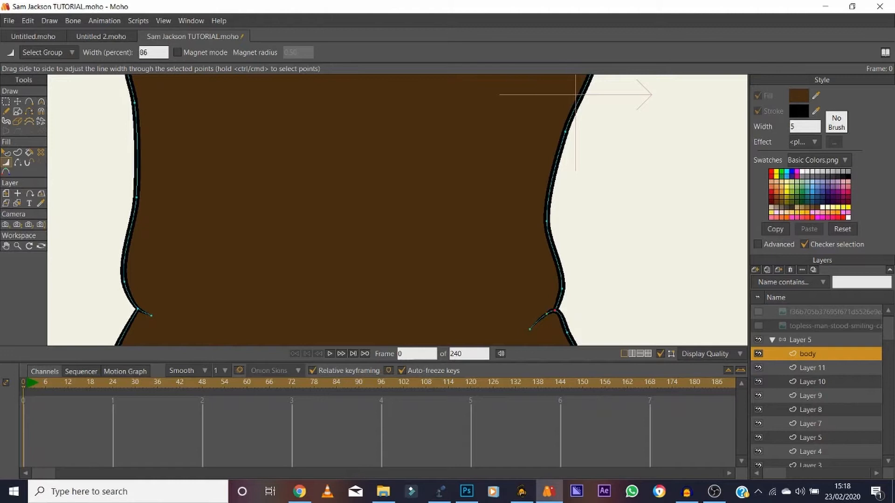
Show the reference photo, trace one nipple with a dark brown oval, and place a copy over the other nipple.
click(17, 246)
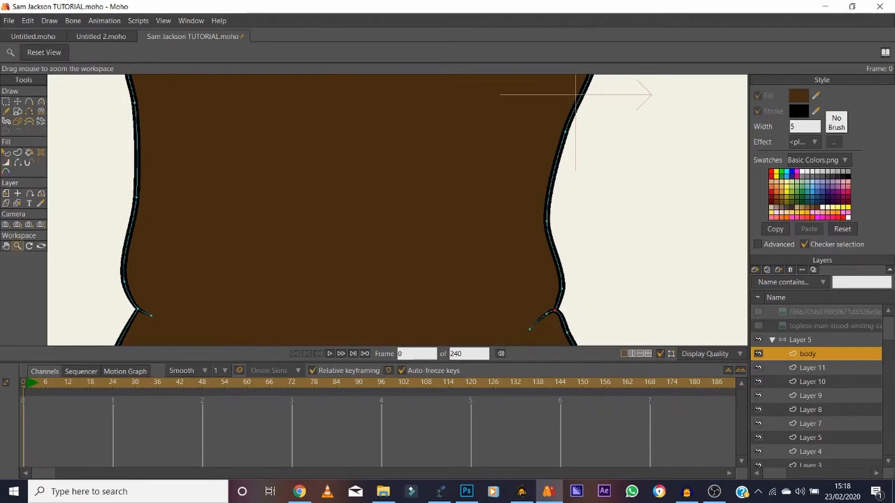
click(44, 52)
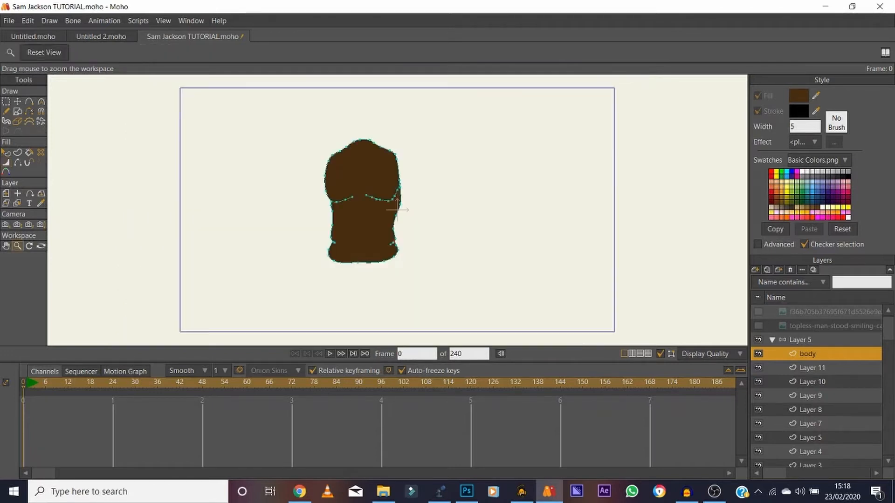
click(758, 326)
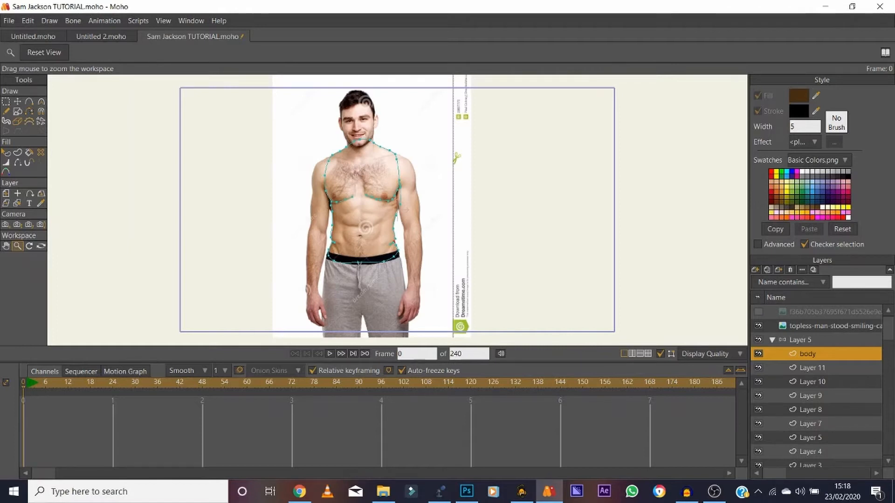
scroll(371, 191, up, 9)
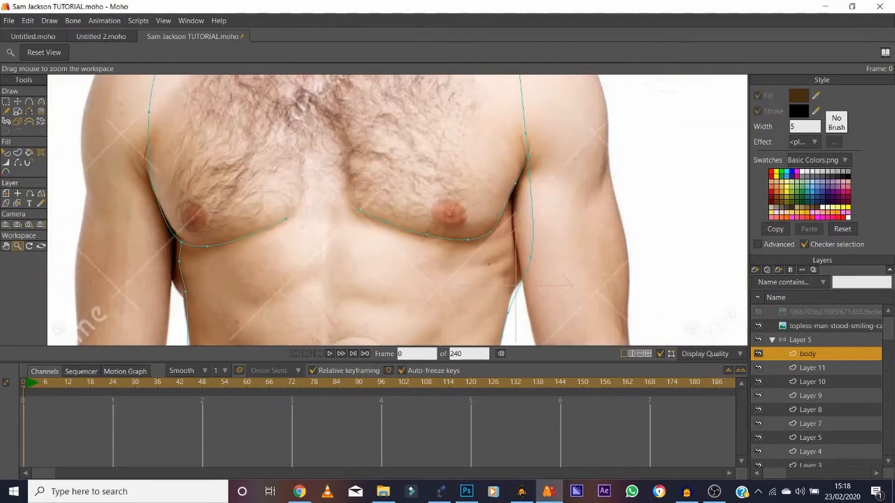
click(18, 101)
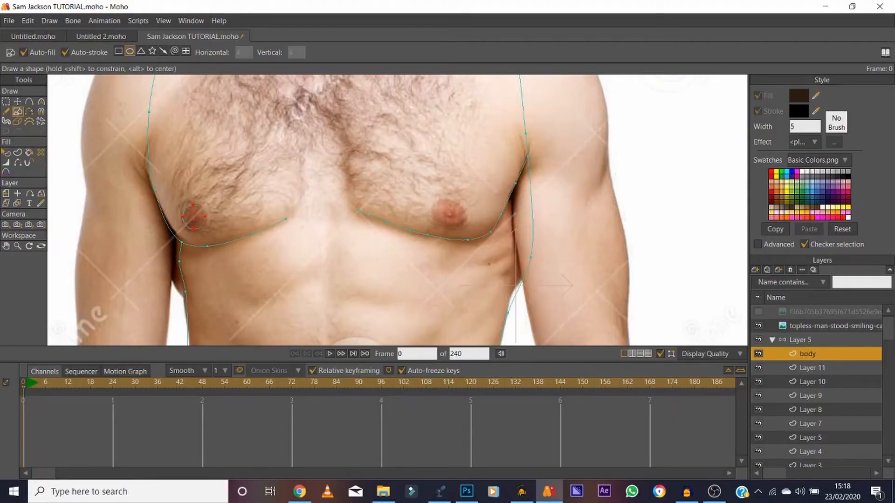
key(t)
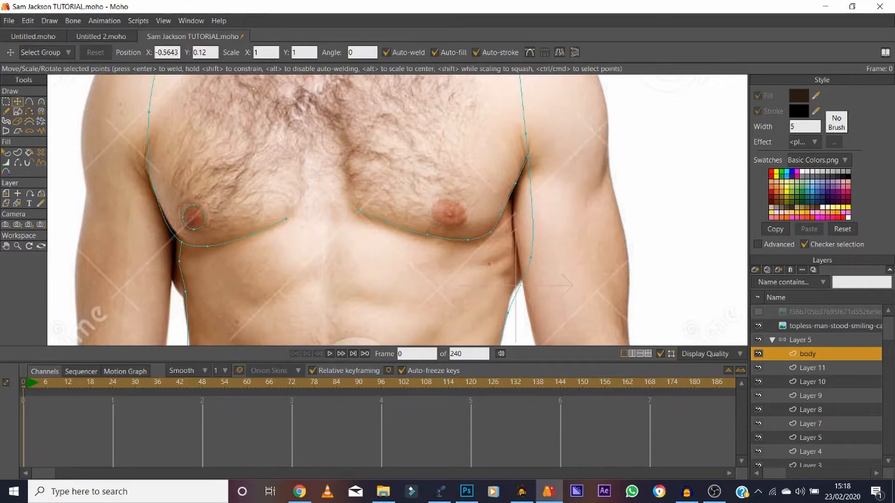
drag(194, 217, 447, 213)
key(Return)
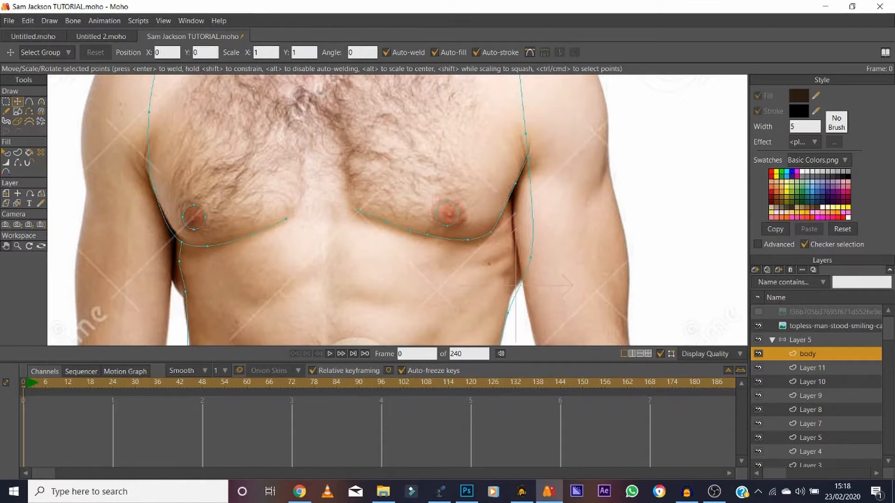
Hide the reference photo and render a preview of the torso with its nipples.
click(758, 325)
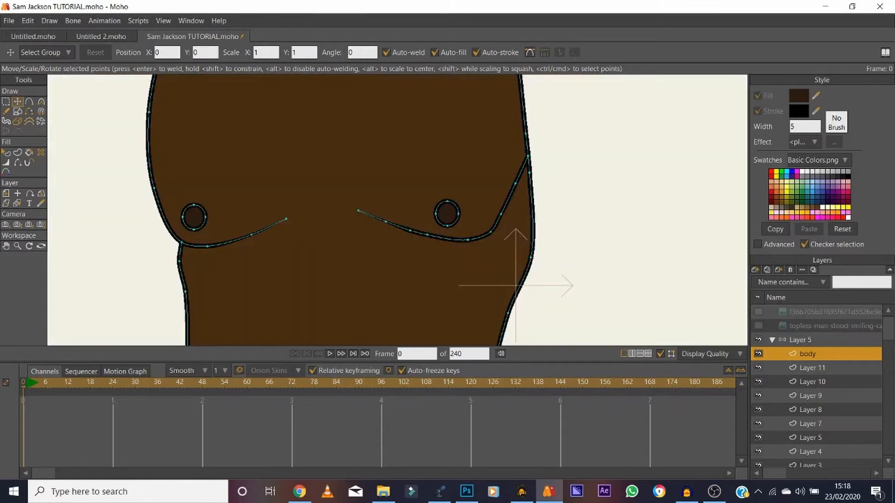
key(ctrl+r)
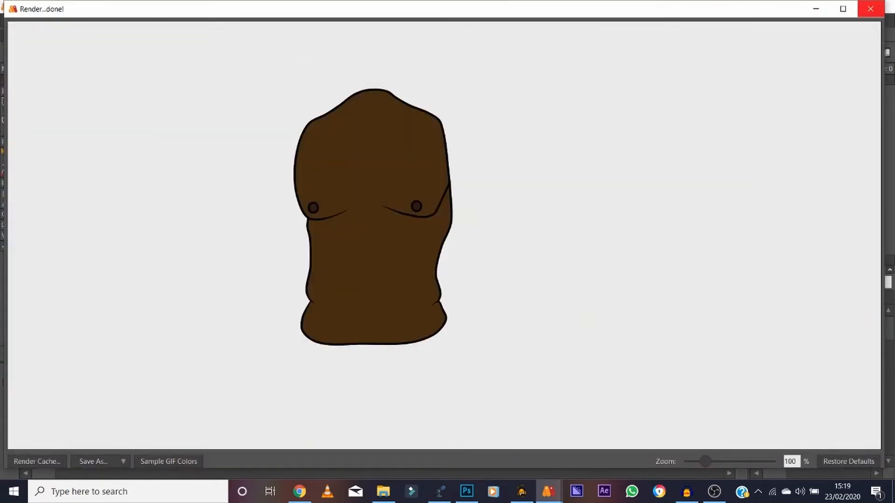
click(870, 9)
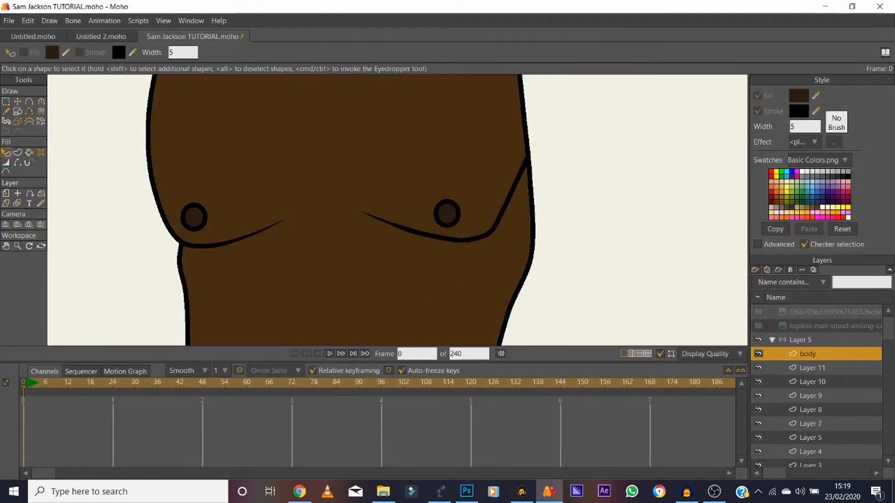
Set the stroke width of both nipple ovals to 2.
click(193, 217)
drag(800, 127, 789, 127)
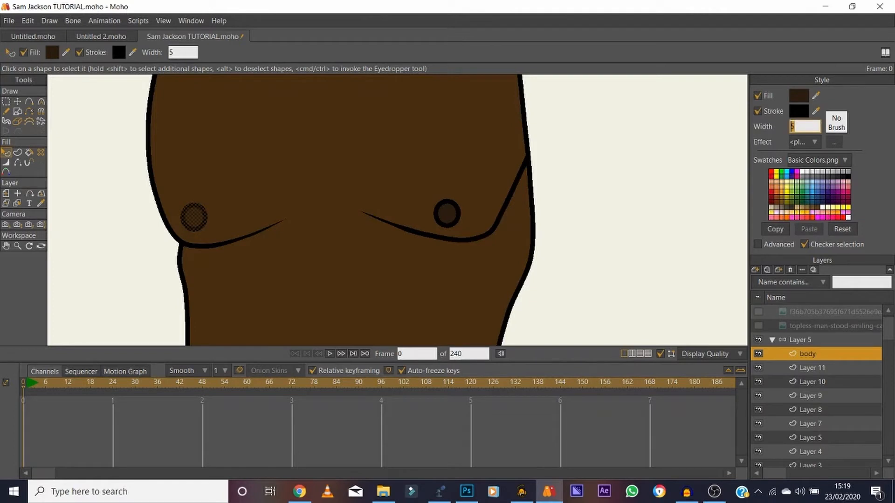
text(2)
key(Return)
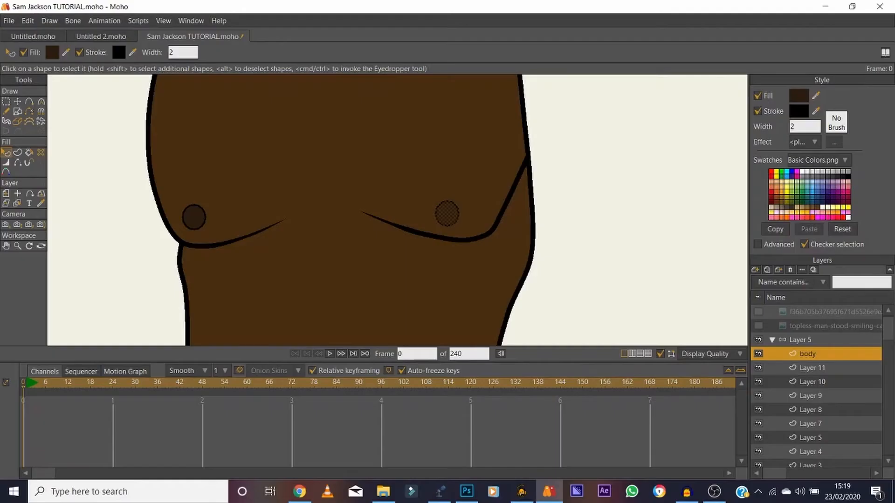
Show the reference photo around the neck area and rename Layer 11 as neck.
click(17, 246)
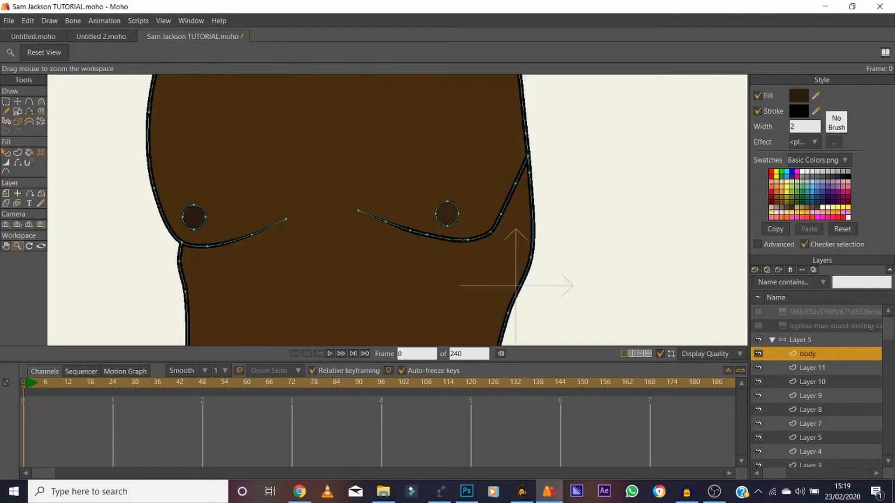
drag(493, 180, 442, 179)
click(758, 325)
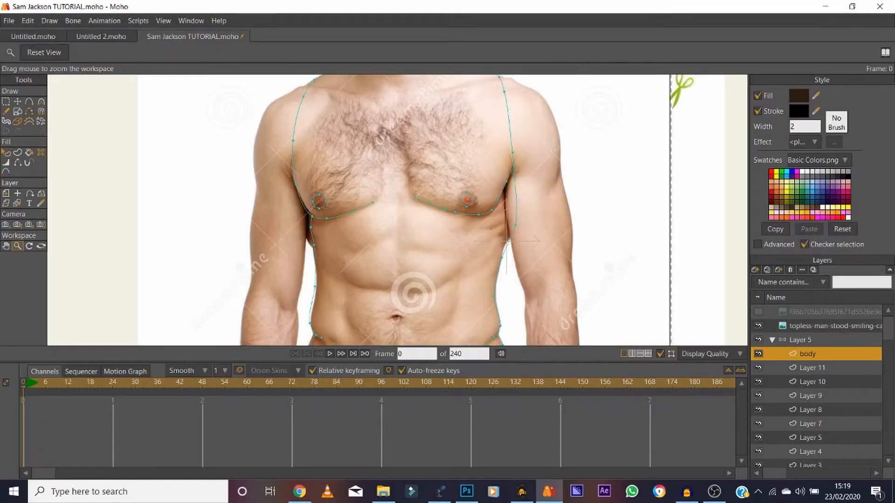
click(6, 246)
drag(506, 241, 456, 335)
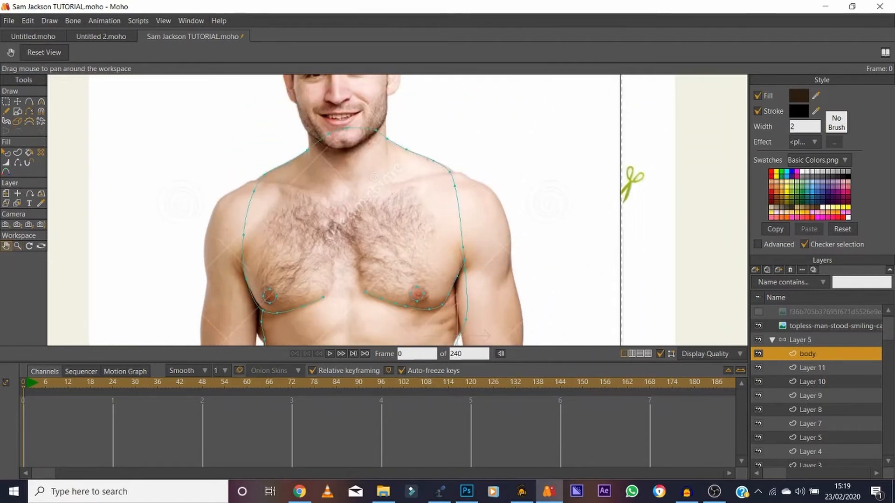
click(812, 368)
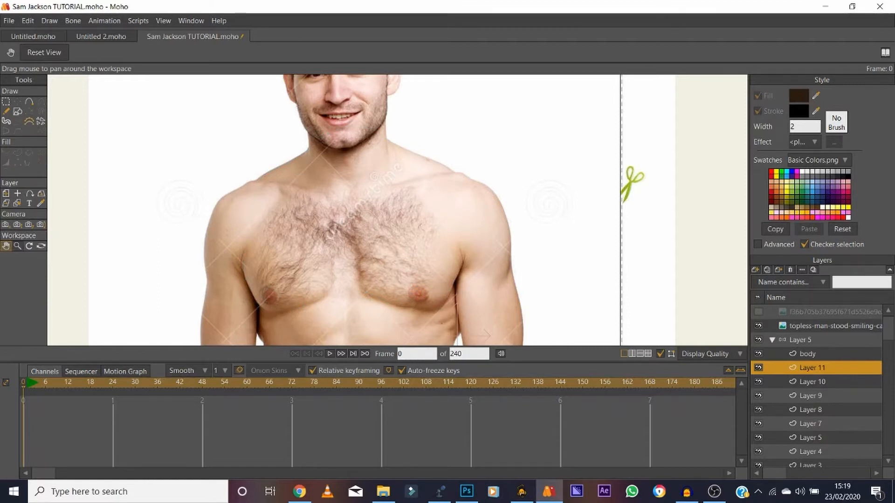
click(18, 246)
drag(383, 153, 429, 153)
click(6, 246)
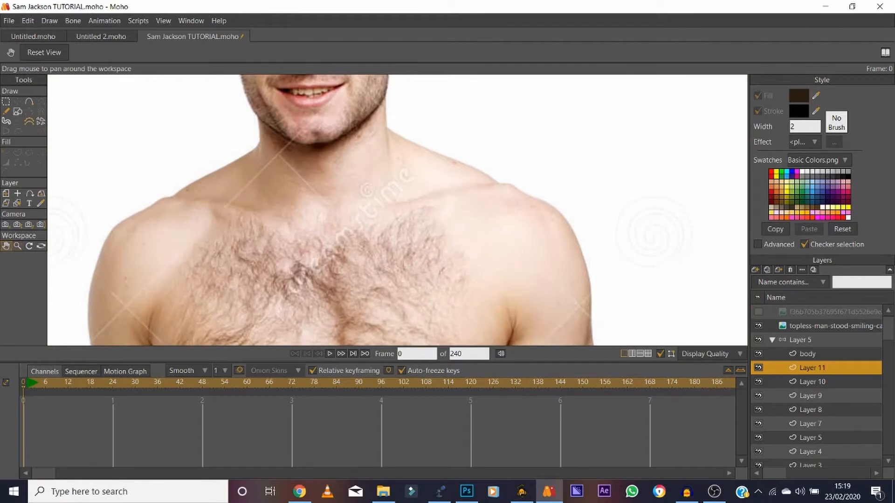
drag(396, 186, 316, 244)
double_click(812, 368)
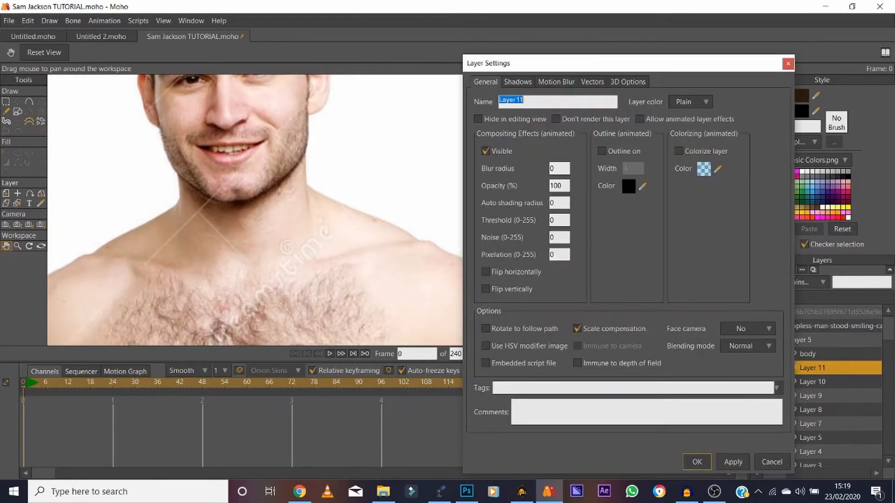
text(neck)
key(Return)
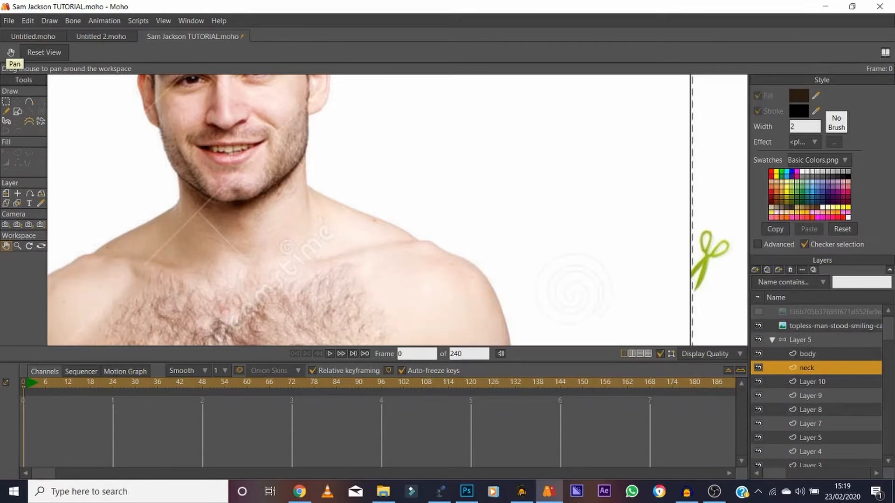
Trace a closed neck shape with Add Point, running from the base of the throat up over the lower face.
key(a)
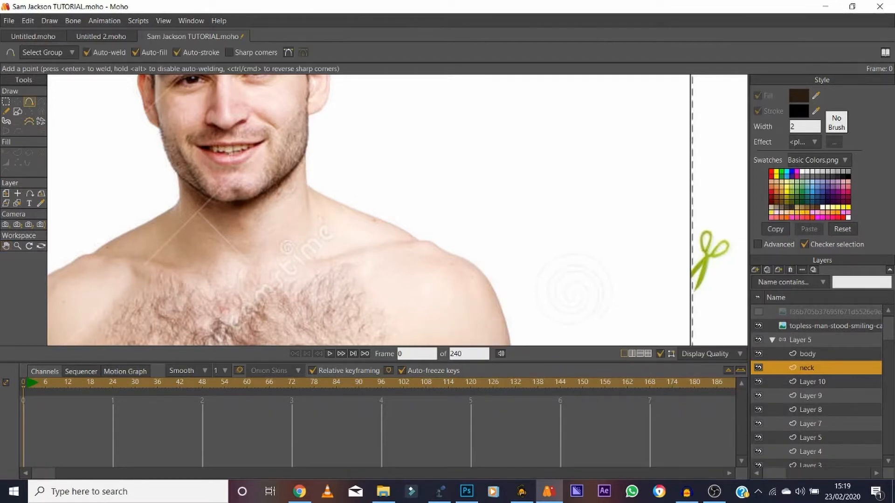
click(181, 205)
drag(180, 198, 174, 137)
drag(181, 207, 180, 227)
drag(227, 258, 220, 117)
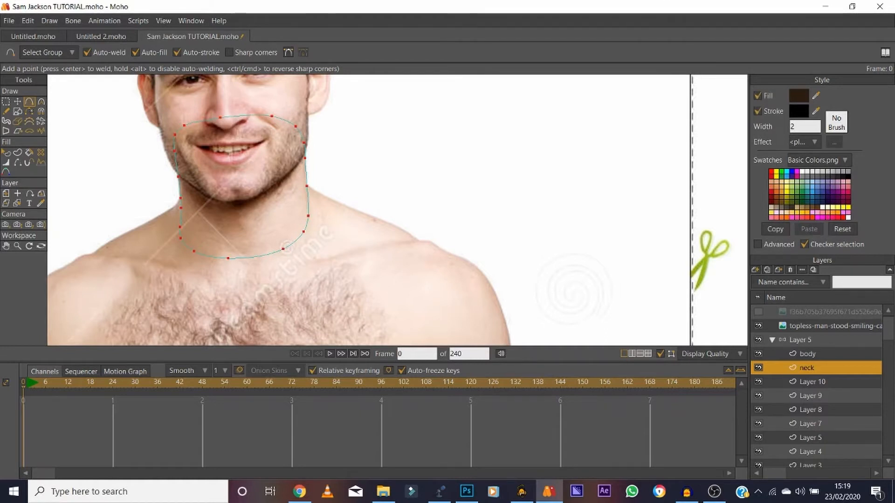
Hide the reference photo, deselect the neck points, and move the neck layer above the body layer.
click(758, 326)
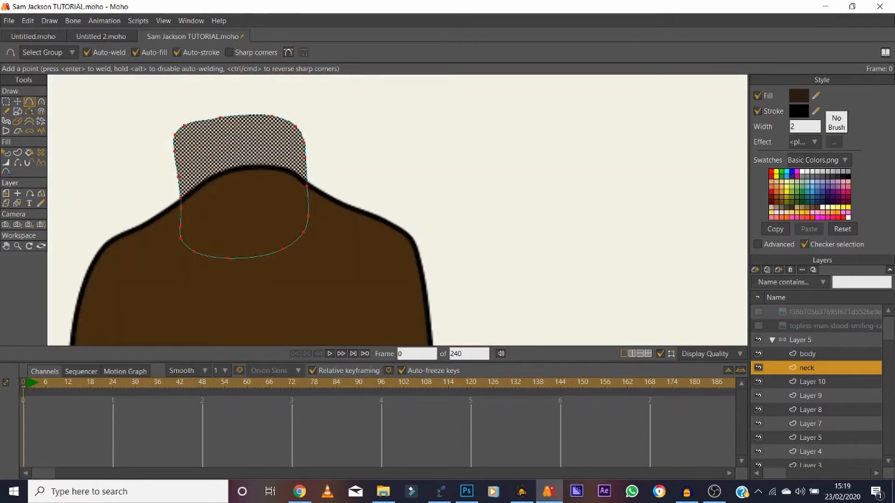
key(t)
key(ctrl+d)
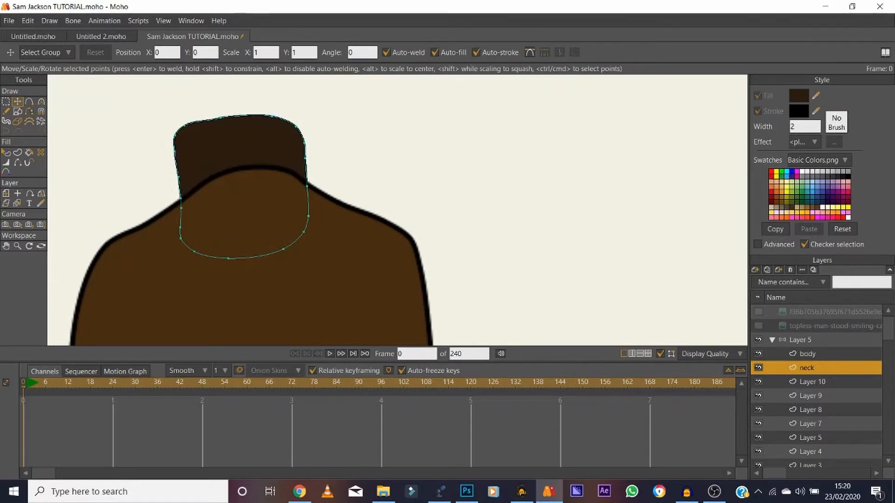
click(812, 382)
click(806, 368)
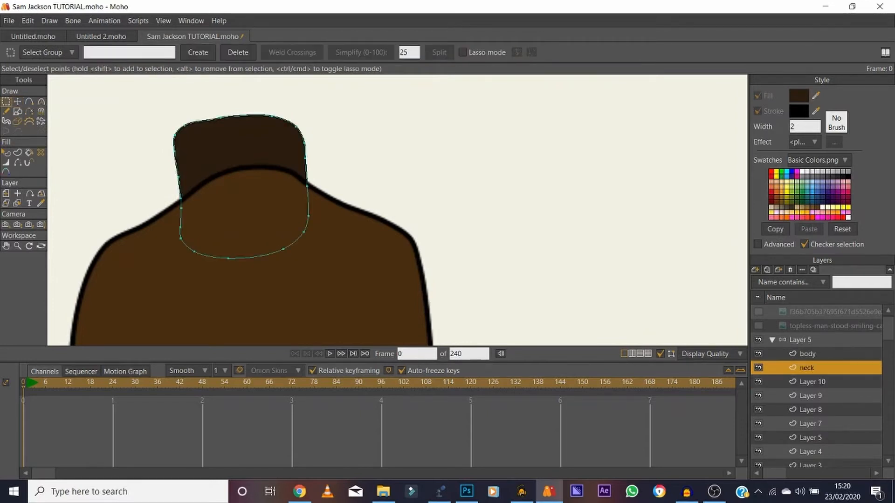
drag(806, 369, 806, 347)
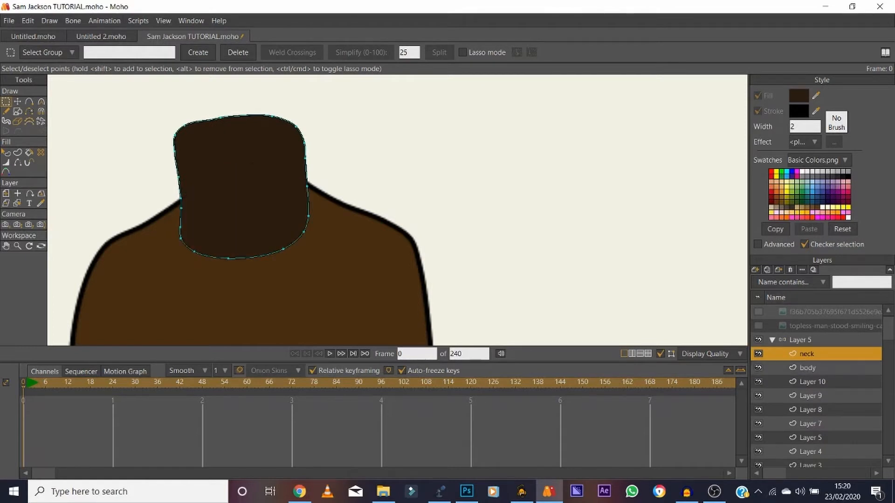
Select the body shape and copy its fill colour code, 462D11.
key(q)
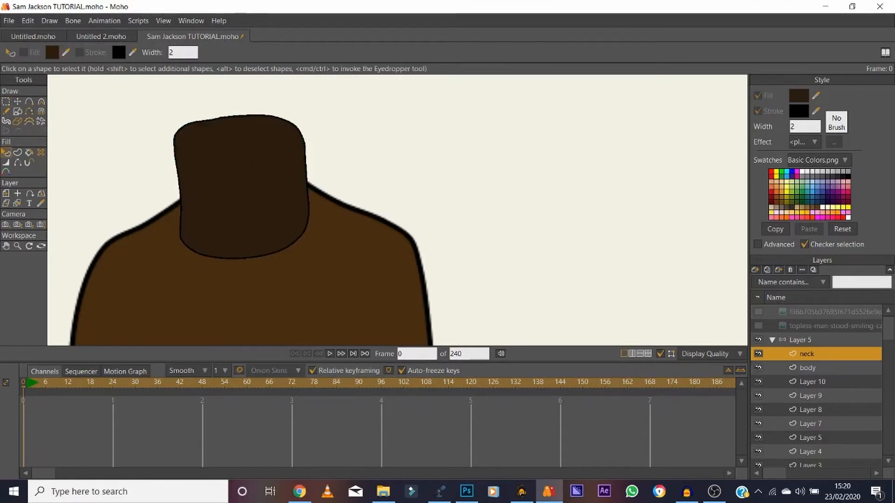
click(808, 368)
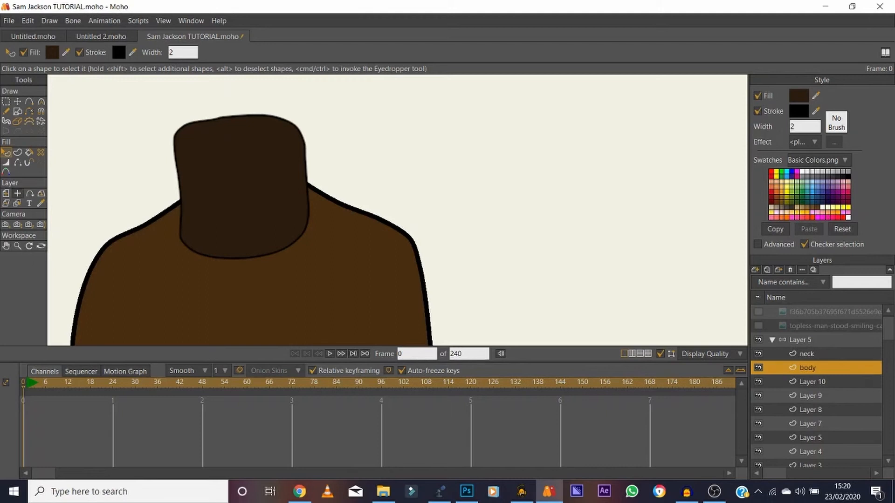
click(252, 298)
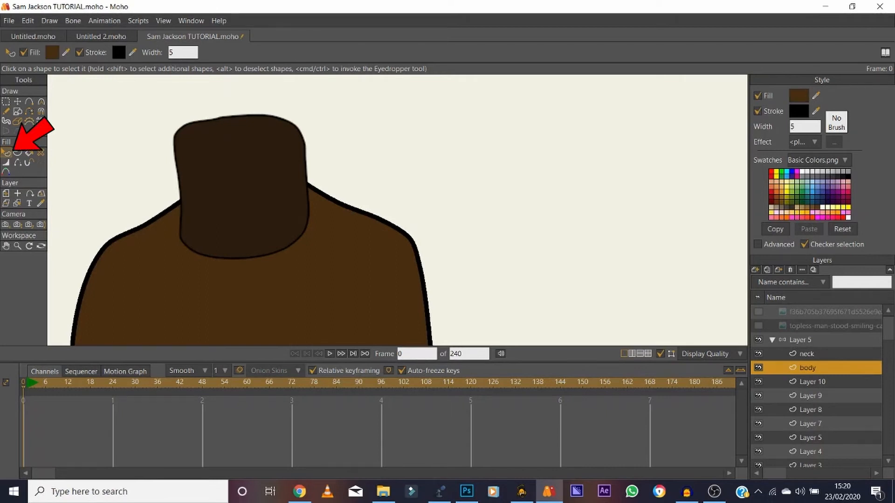
click(798, 96)
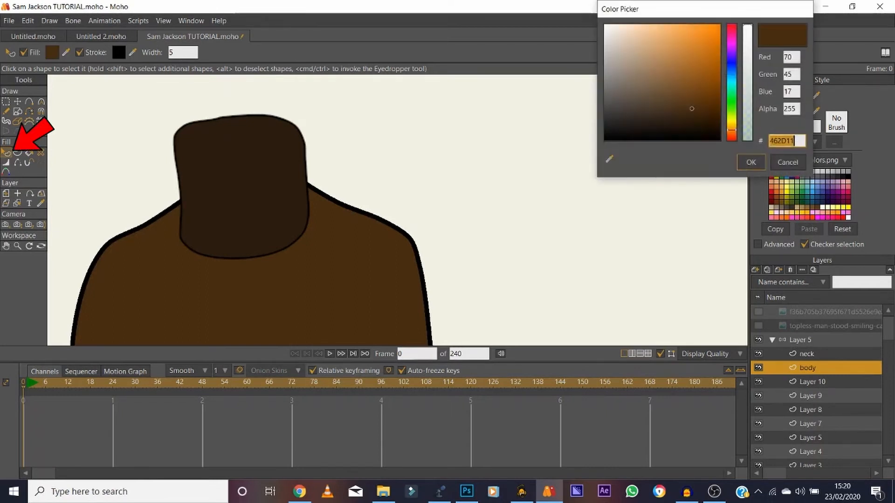
click(750, 163)
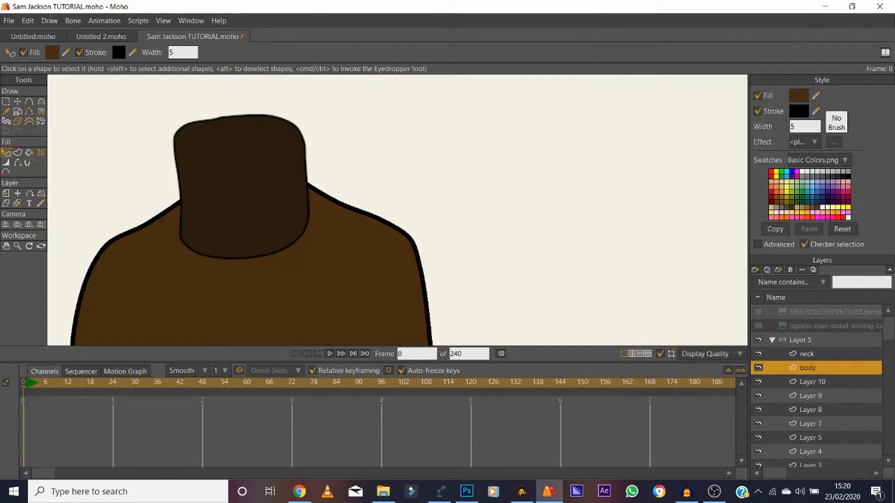
Set the neck shape's fill colour to 462D11 and its stroke width to 5.
click(806, 354)
click(244, 195)
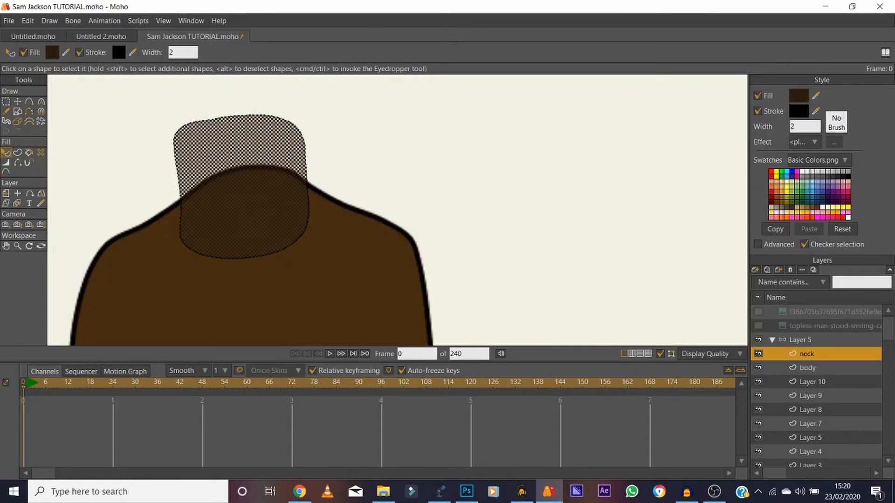
click(798, 96)
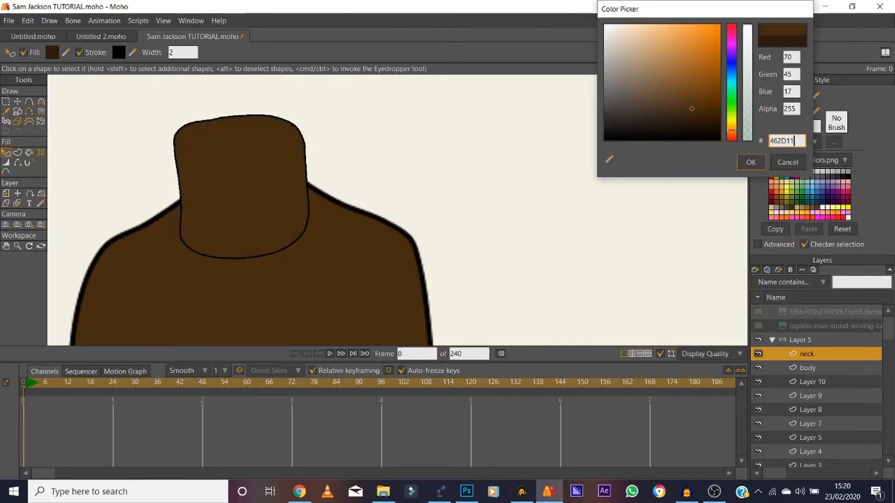
key(Return)
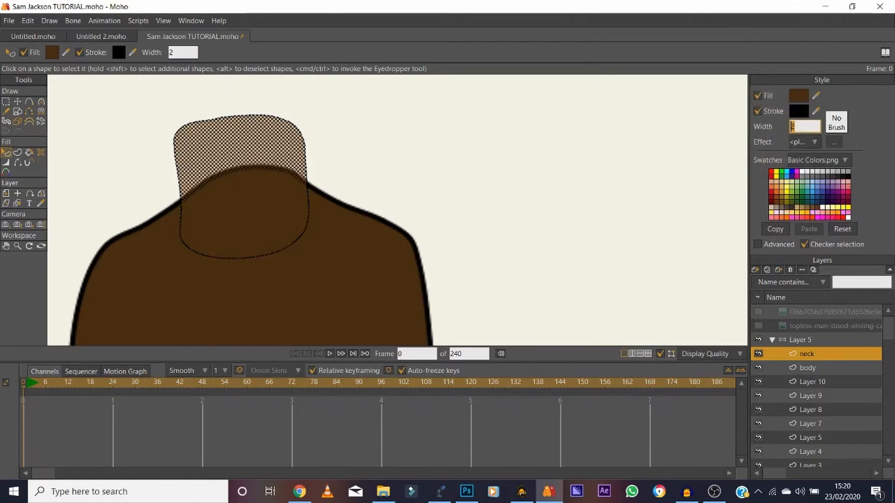
text(5)
key(Return)
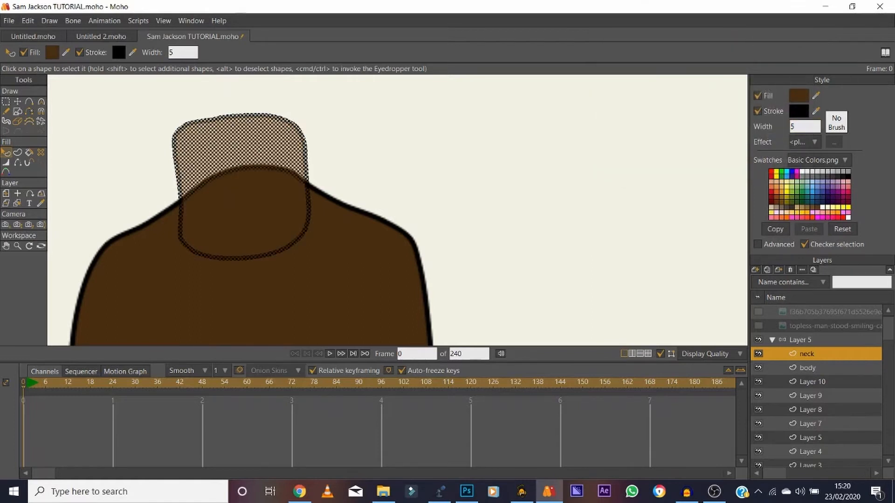
Add a point on the neck's right edge at the shoulder line, using the reference photo as a guide, and hide the photo.
click(758, 325)
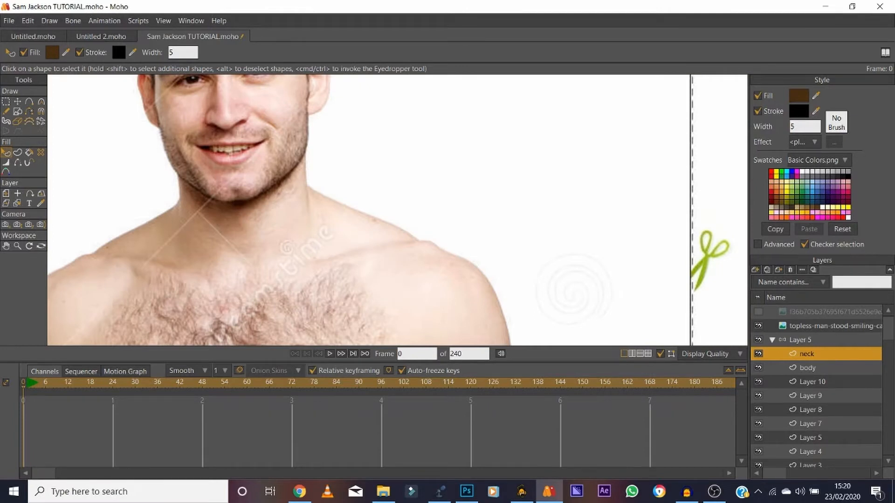
key(t)
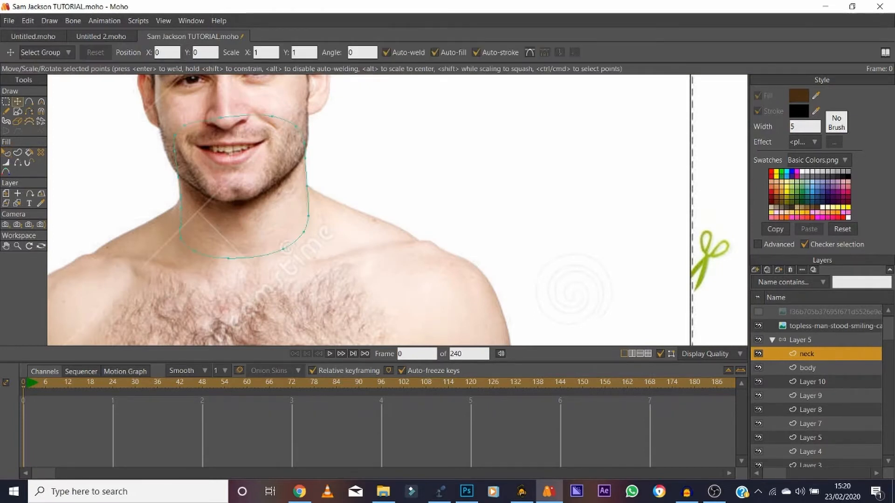
click(18, 163)
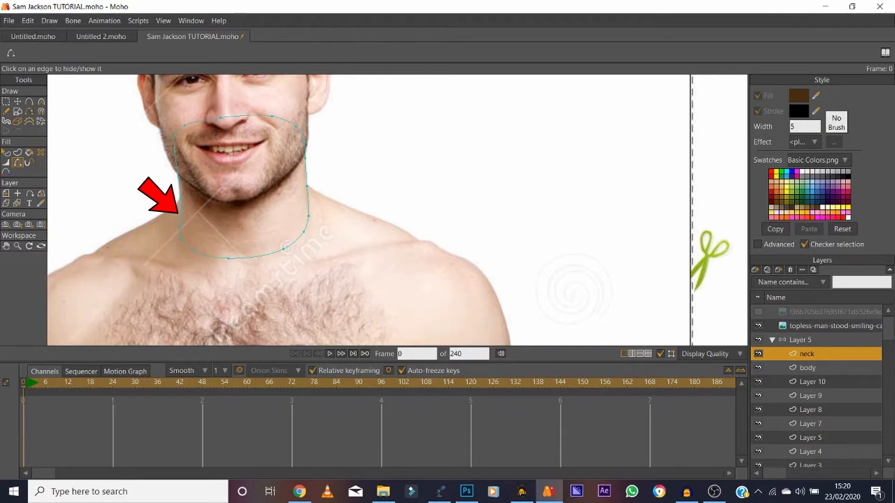
click(29, 102)
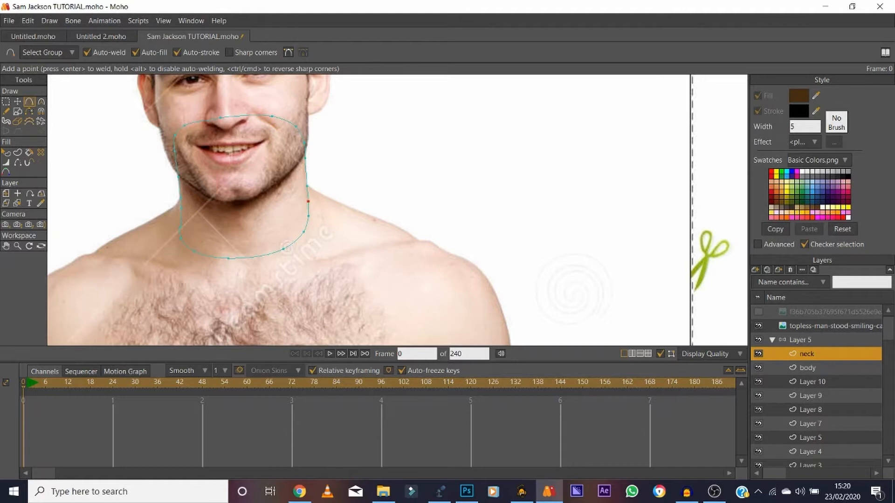
click(758, 325)
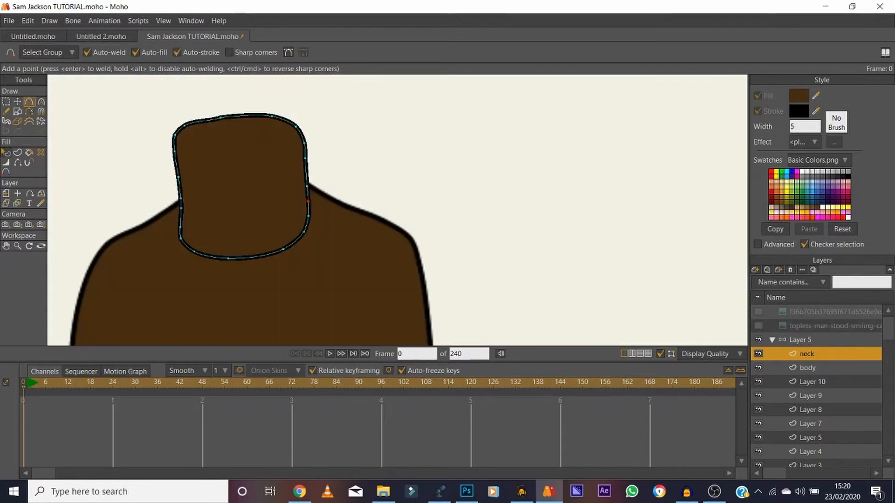
Hide the neck's lower outline edges with Hide Edge, from the left shoulder line around the throat to the right shoulder line.
key(w)
key(h)
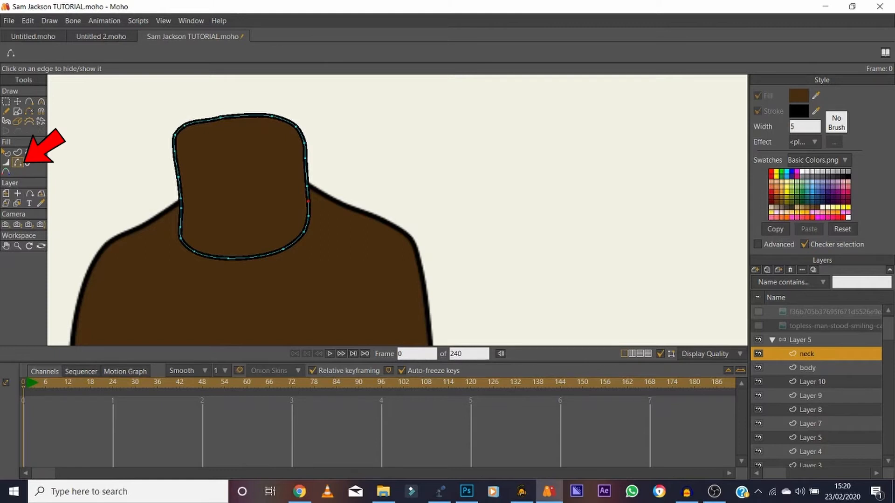
click(180, 218)
click(180, 232)
click(186, 246)
click(211, 256)
click(256, 256)
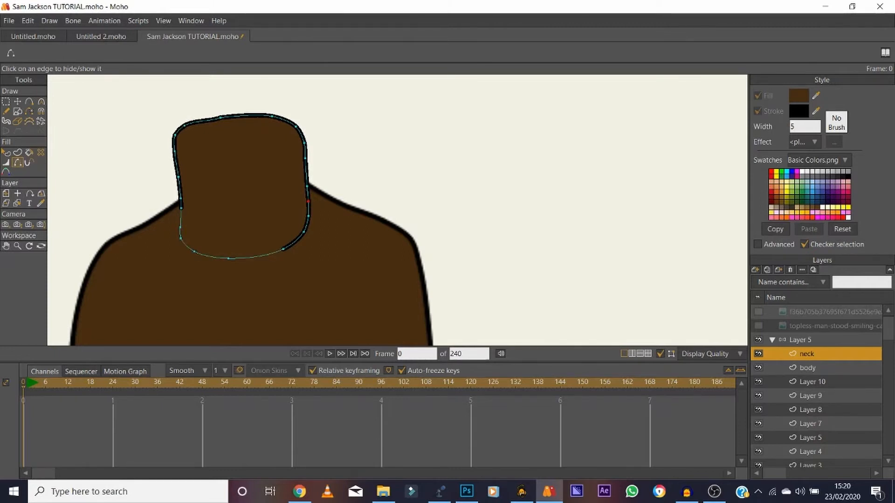
click(293, 241)
click(305, 225)
click(308, 210)
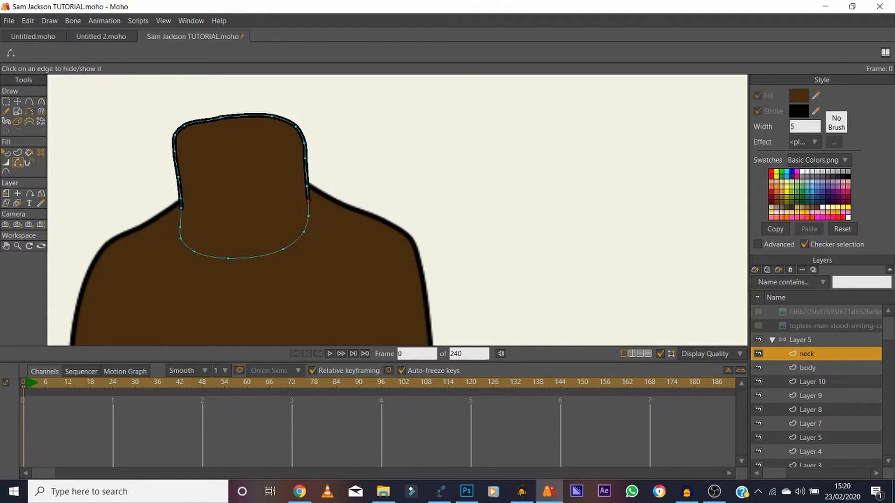
Thin the neck stroke with Line Width at both points where it meets the shoulders, to about 70 percent on the left.
key(w)
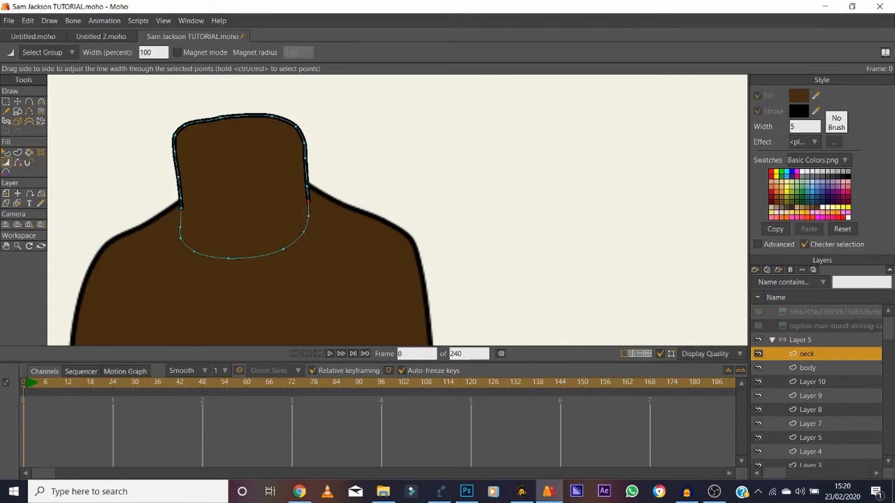
mouse_move(308, 201)
mouse_down()
mouse_move(261, 201)
mouse_move(292, 187)
mouse_up()
mouse_move(181, 208)
mouse_down()
mouse_move(135, 208)
mouse_move(171, 199)
mouse_up()
Show the reference photo around the chest and rename Layer 10 as upper left arm.
click(758, 326)
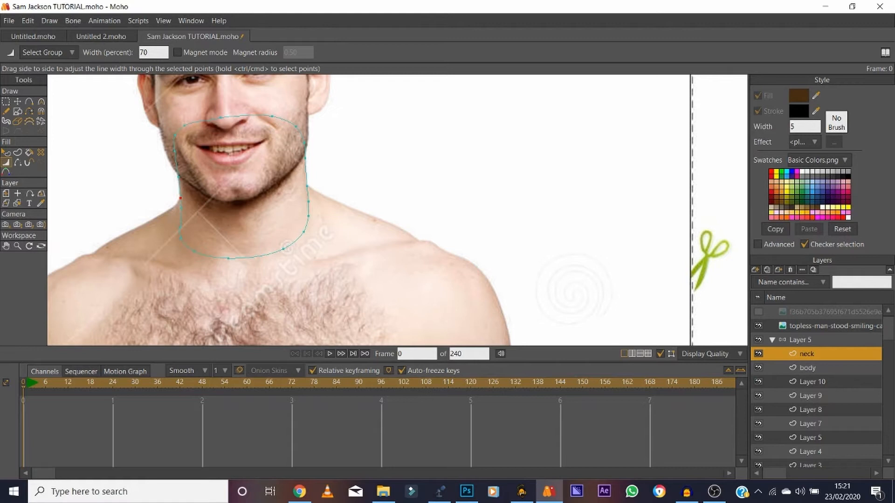
click(6, 246)
drag(243, 242, 467, 68)
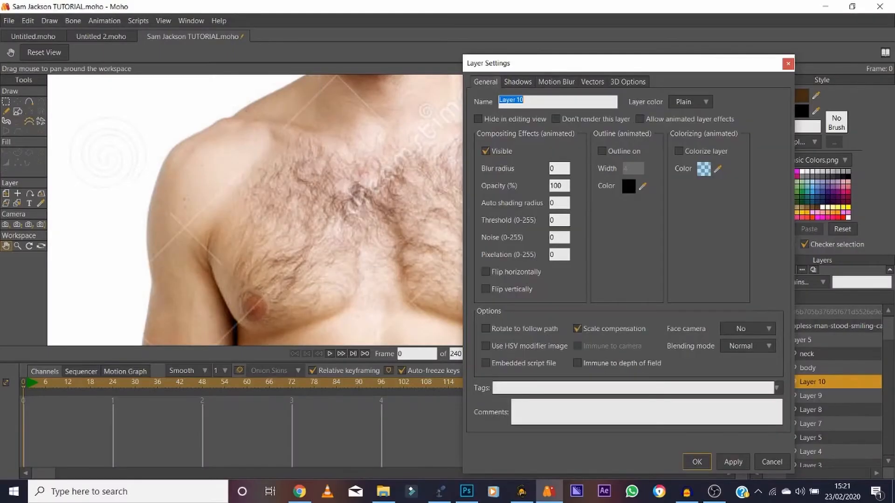
text(upper left arm)
key(Return)
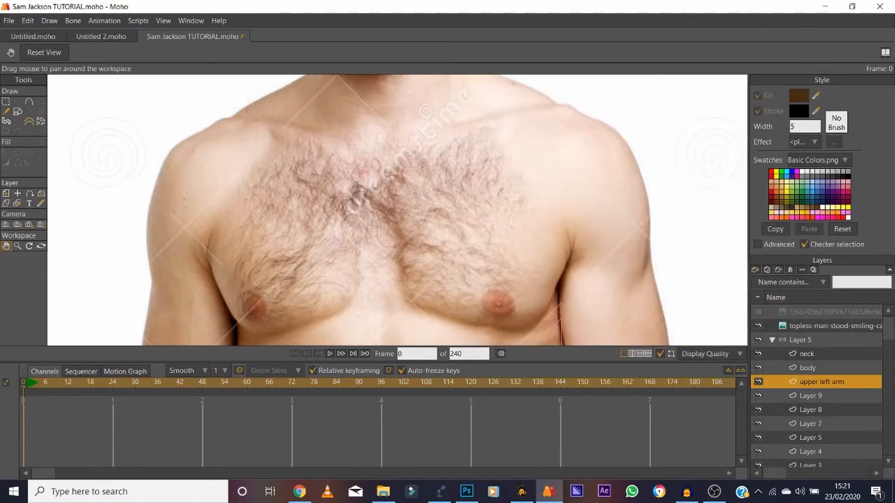
Trace the outer edge of the arm at the photo's left side with Add Point, from the shoulder down to the mid-upper arm.
click(758, 326)
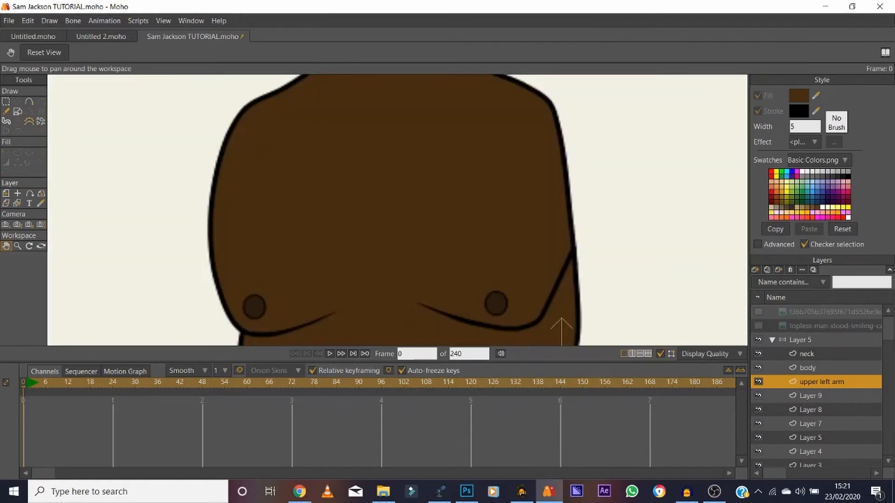
click(758, 326)
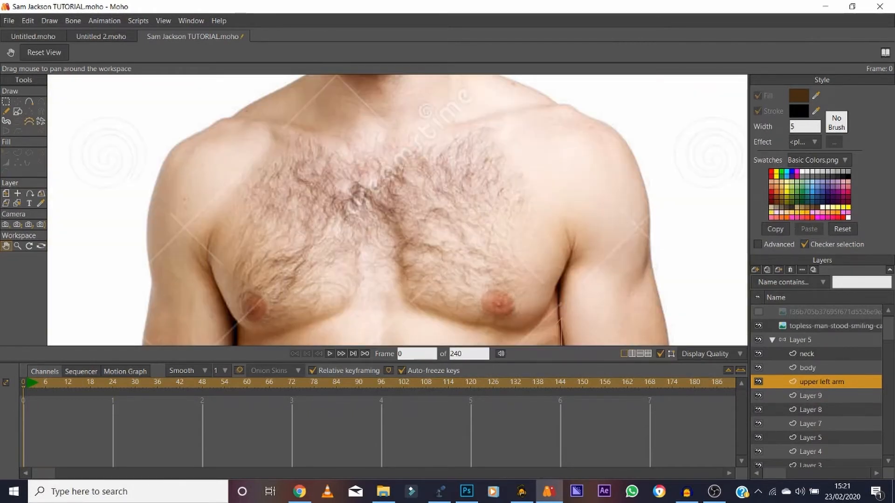
key(a)
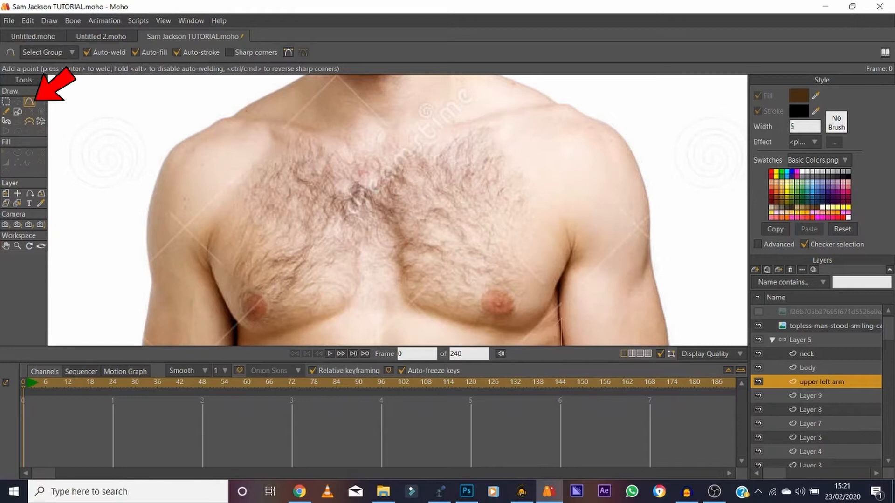
drag(181, 142, 157, 179)
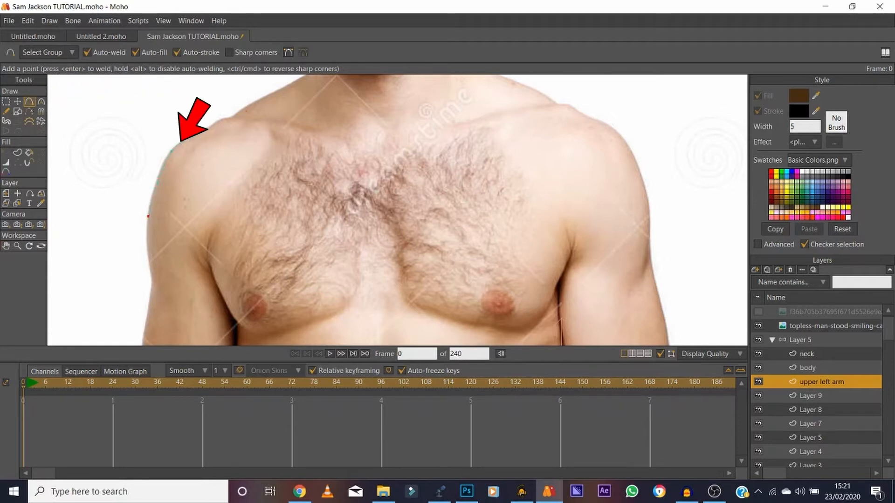
click(147, 254)
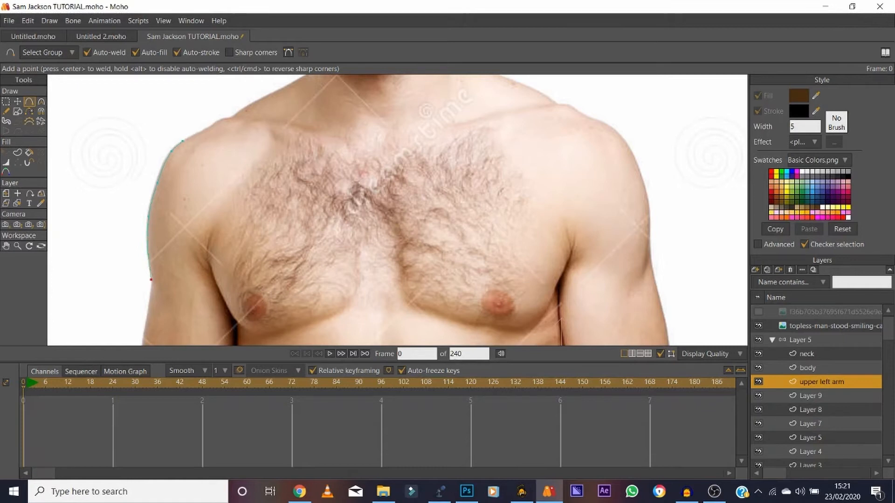
click(151, 300)
drag(148, 316, 145, 321)
Continue the arm outline around the elbow, up the inner side, and close it over the shoulder.
click(6, 246)
drag(187, 285, 156, 147)
click(29, 101)
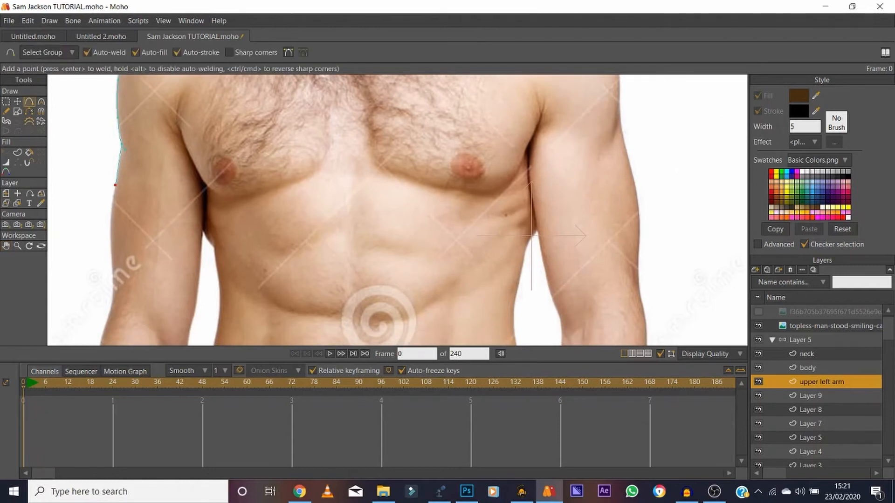
click(112, 207)
drag(110, 219, 168, 335)
drag(197, 290, 201, 120)
click(6, 245)
drag(205, 163, 199, 258)
key(a)
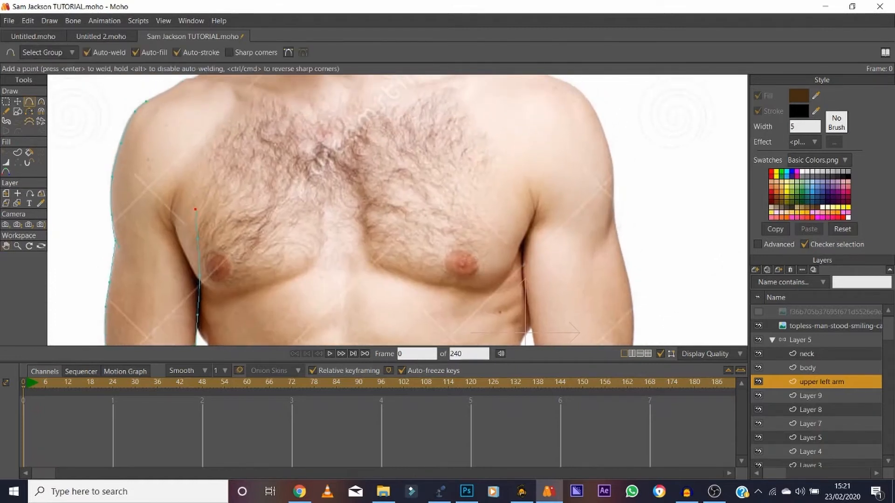
drag(146, 101, 197, 158)
Adjust the points on the arm's inner edge near the armpit and hide the reference photo.
key(t)
key(ctrl+a)
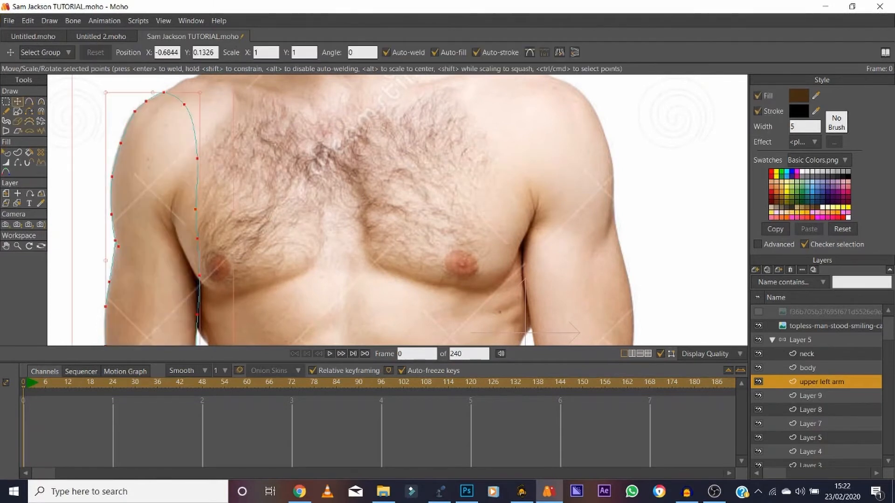
key(ctrl+shift+a)
click(197, 207)
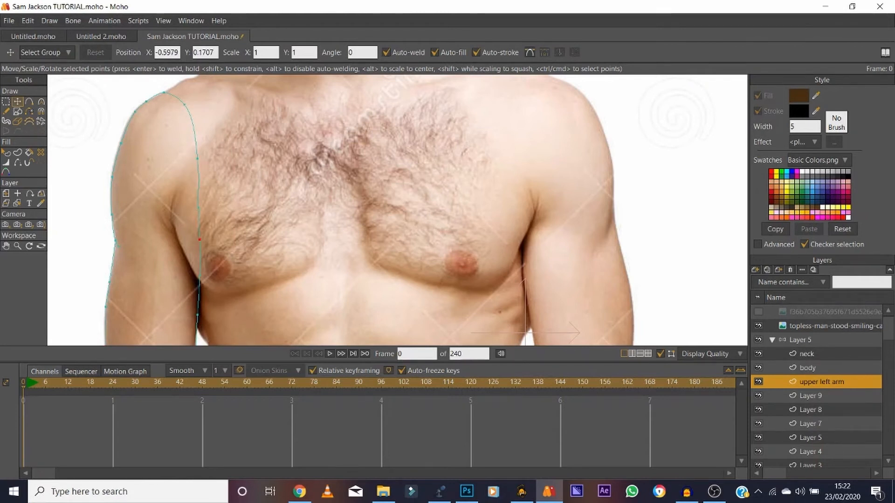
click(758, 325)
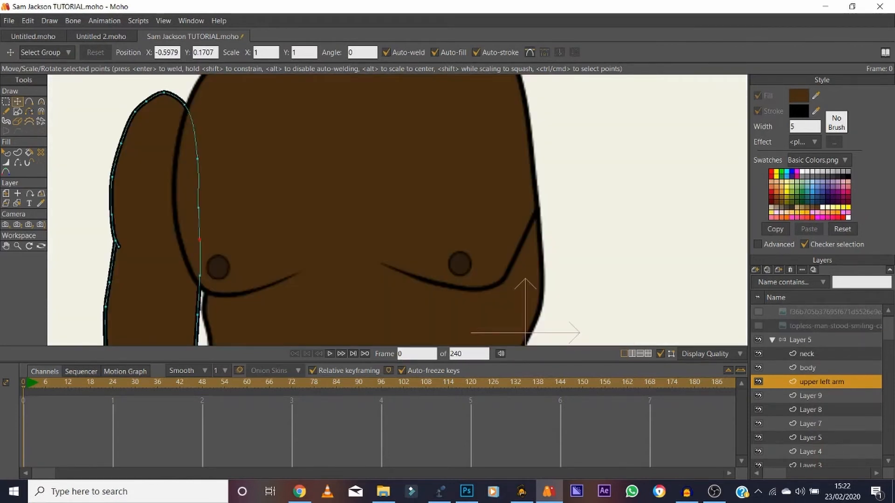
Reshape the arm's shoulder and inner-edge points with Transform Points so they reach the photo's shoulder line, and hide the reference photo.
click(6, 245)
drag(195, 187, 213, 279)
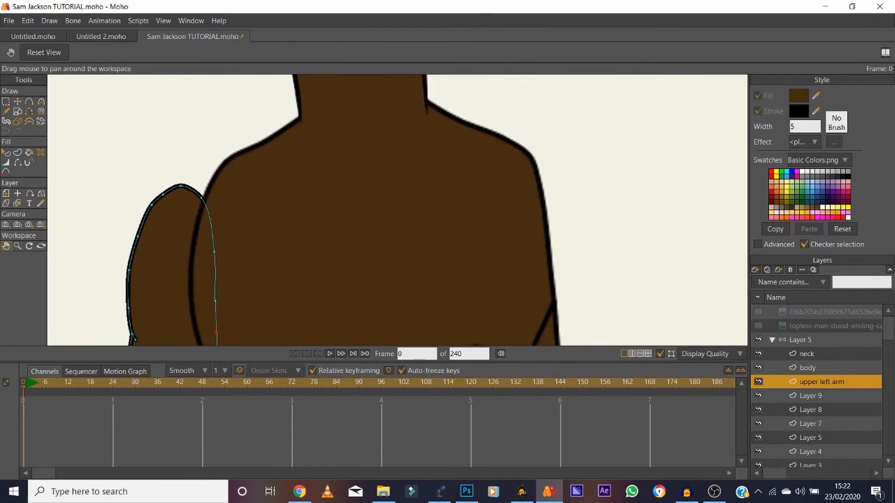
click(758, 325)
click(758, 325)
click(758, 326)
key(t)
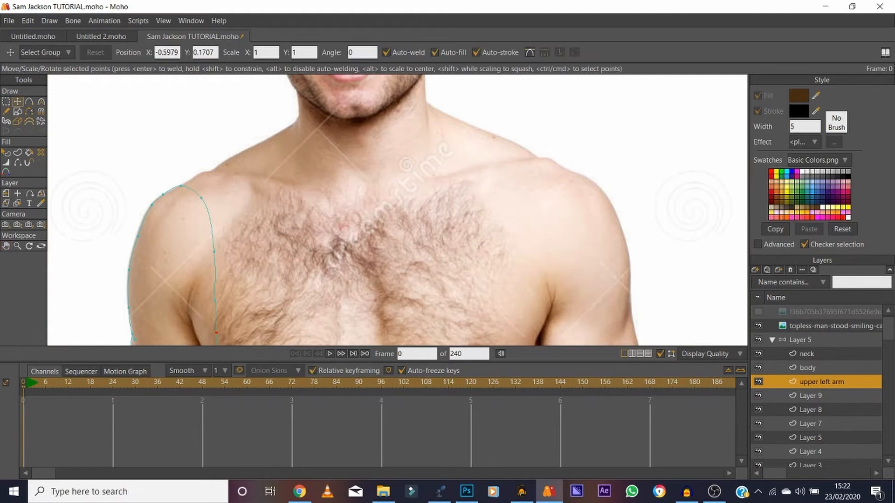
drag(182, 185, 223, 252)
drag(212, 179, 224, 196)
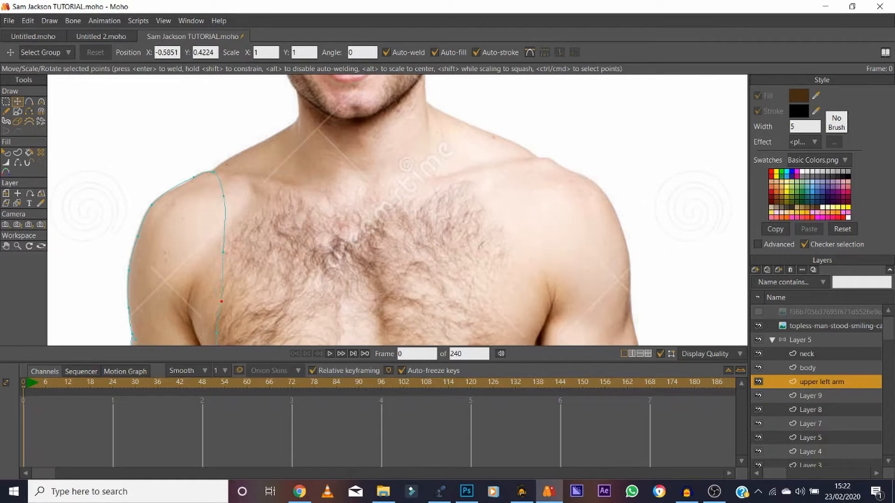
drag(221, 302, 221, 302)
drag(216, 333, 219, 335)
click(6, 246)
drag(84, 295, 128, 99)
click(758, 326)
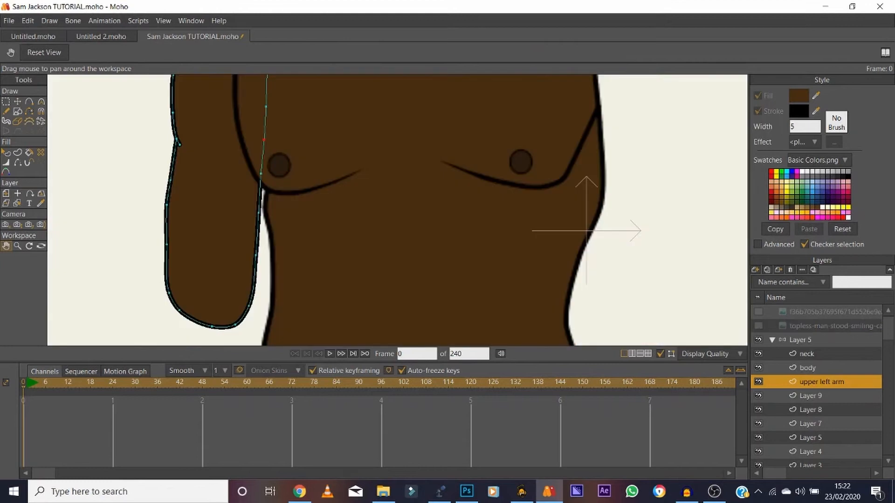
Rename the layer "Layer 9" as "lower left arm".
click(17, 246)
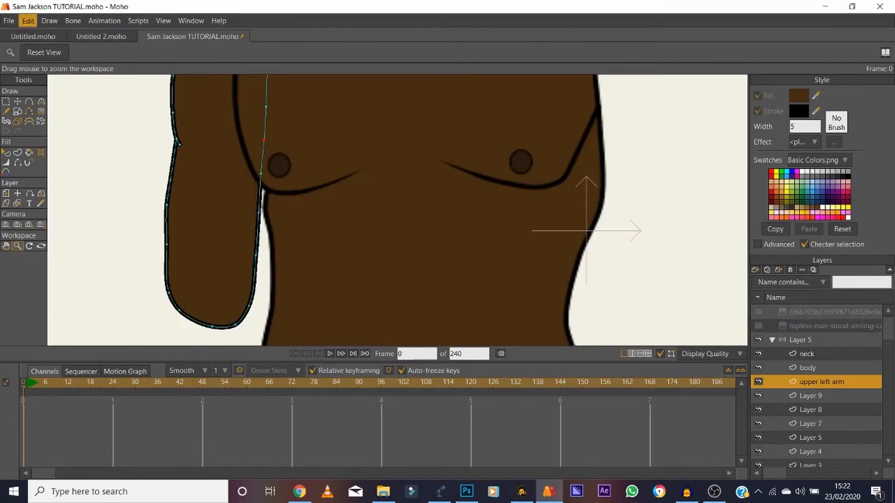
click(44, 52)
drag(302, 193, 357, 193)
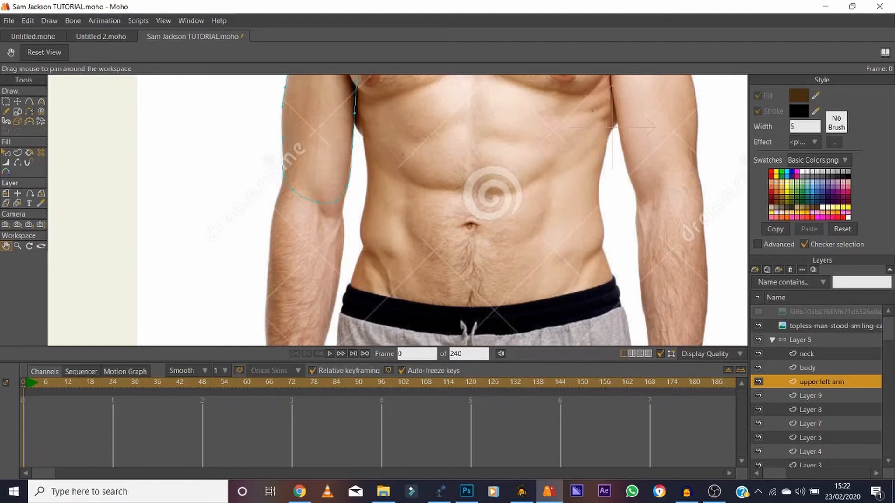
click(811, 395)
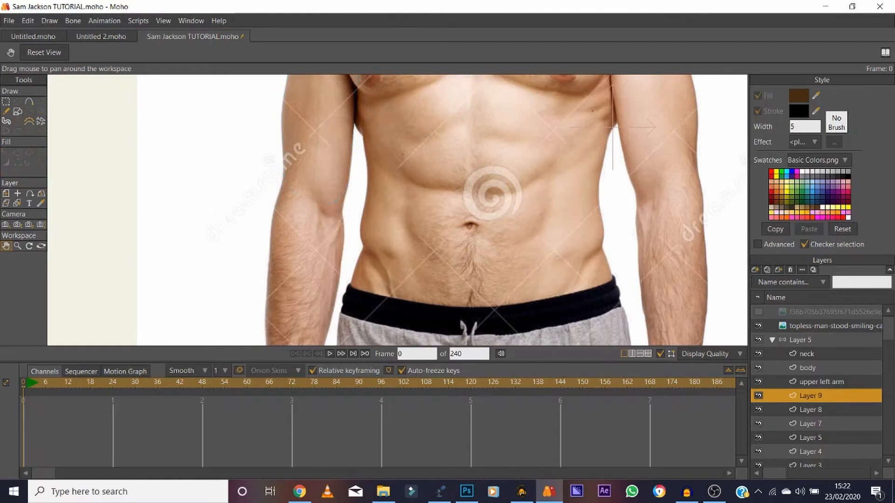
double_click(810, 396)
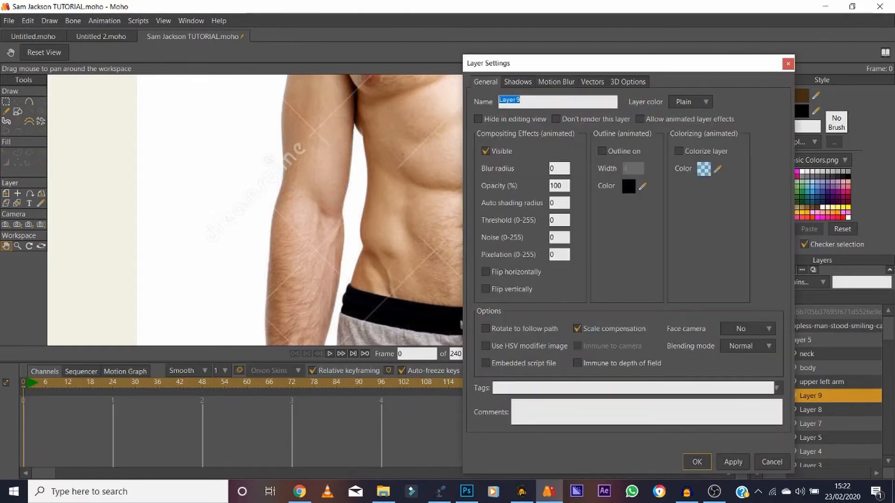
text(lower left arm)
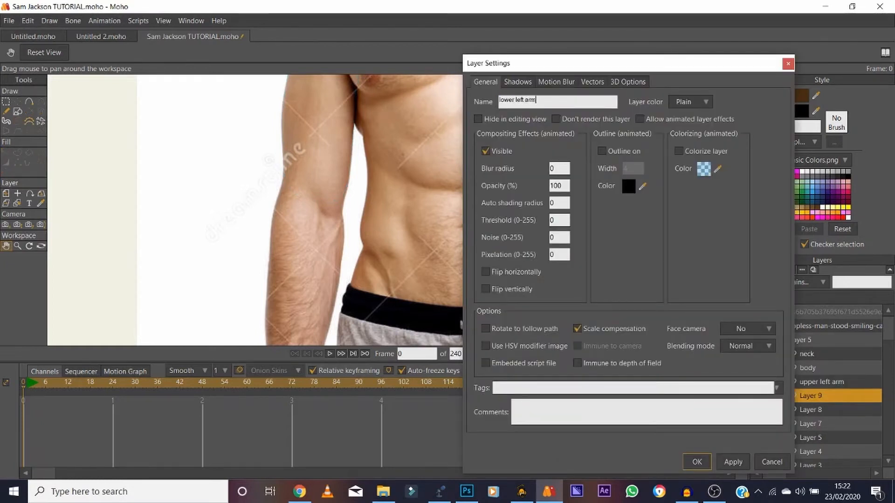
key(Return)
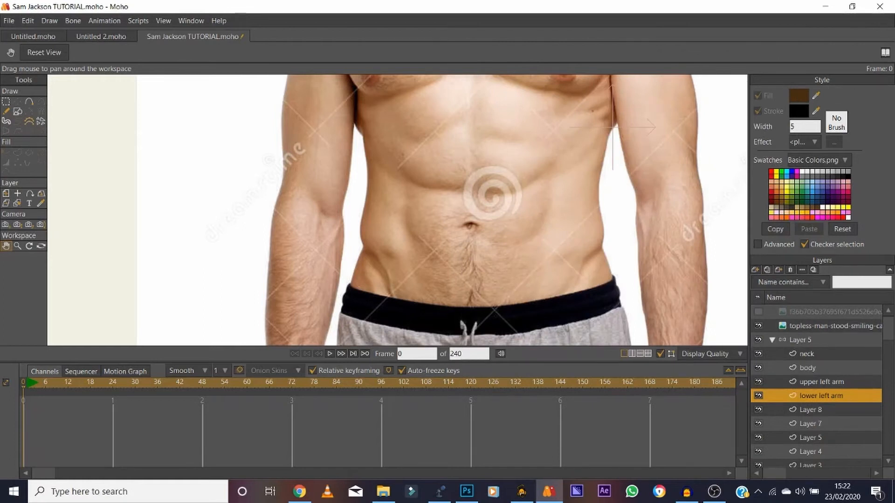
Trace the forearm at the photo's left side with Add Point, from the elbow around the wrist and back up, closing it over the elbow.
click(758, 326)
click(758, 326)
key(a)
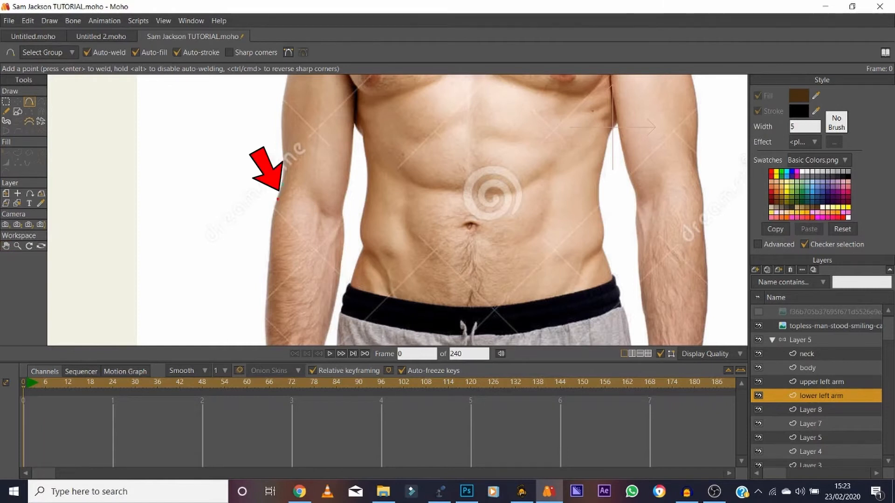
mouse_move(282, 185)
mouse_down()
mouse_move(263, 320)
mouse_move(214, 222)
mouse_move(195, 129)
mouse_move(198, 249)
mouse_move(241, 232)
mouse_move(245, 197)
mouse_up()
key(space)
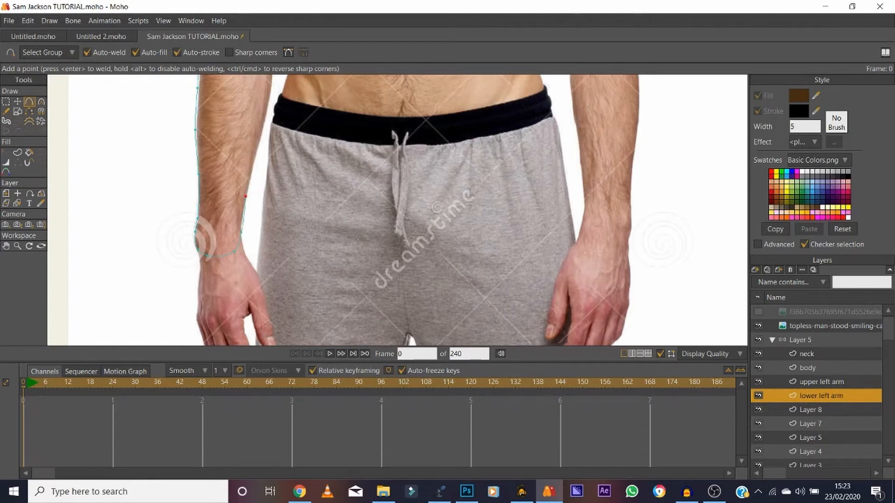
drag(256, 148, 267, 105)
key(t)
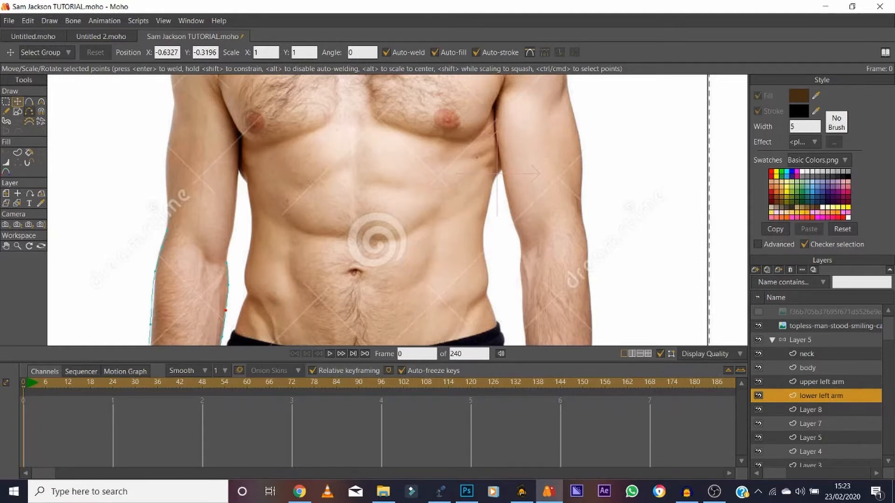
key(a)
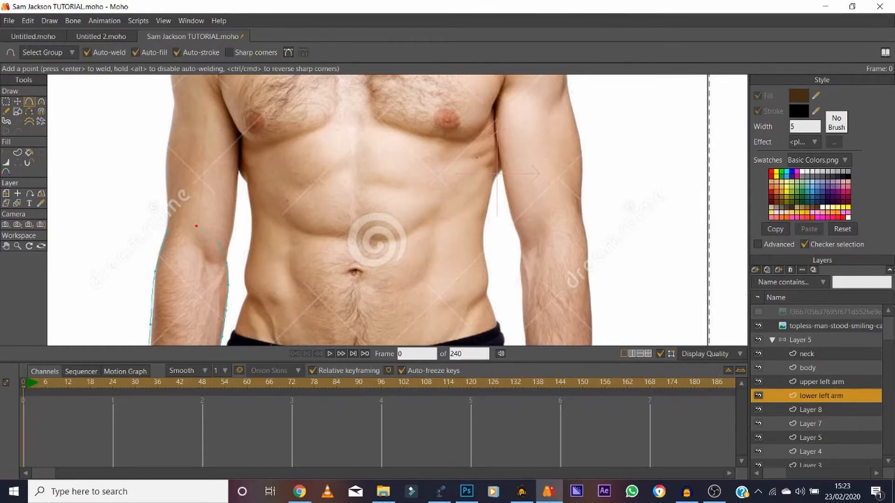
Select all points of the forearm shape, hide the reference photo, and clear the selection.
key(ctrl+a)
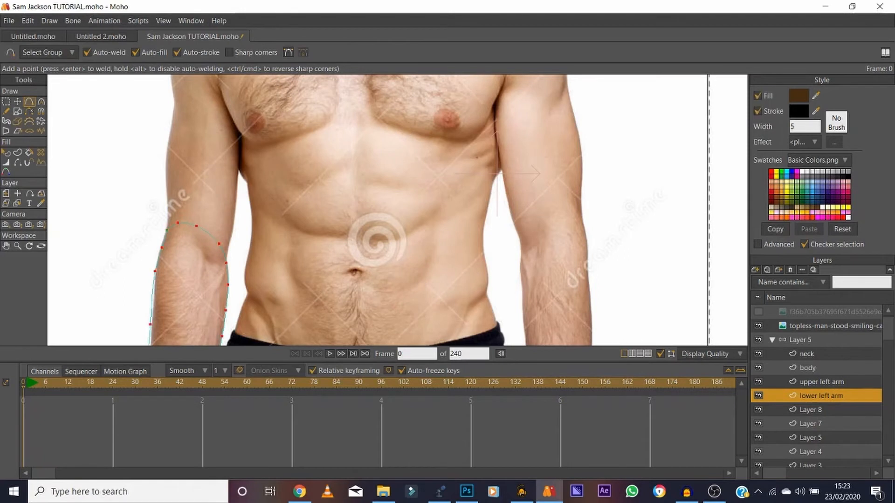
click(758, 326)
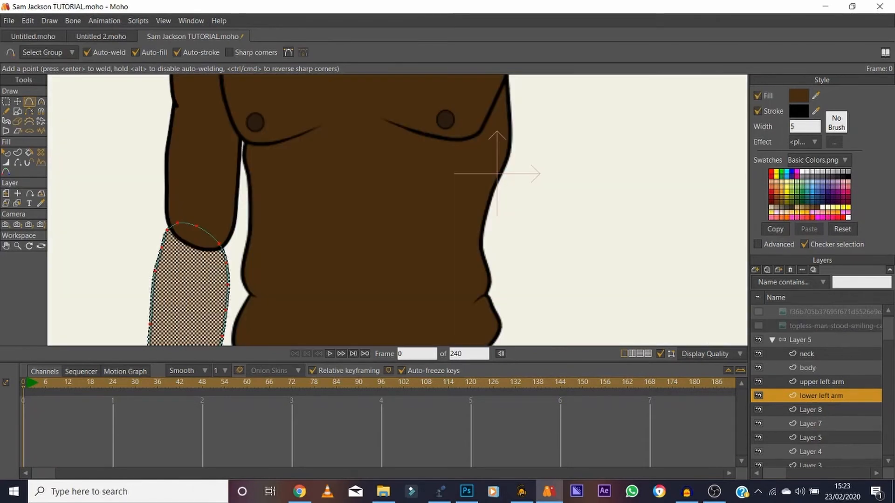
key(t)
key(ctrl+d)
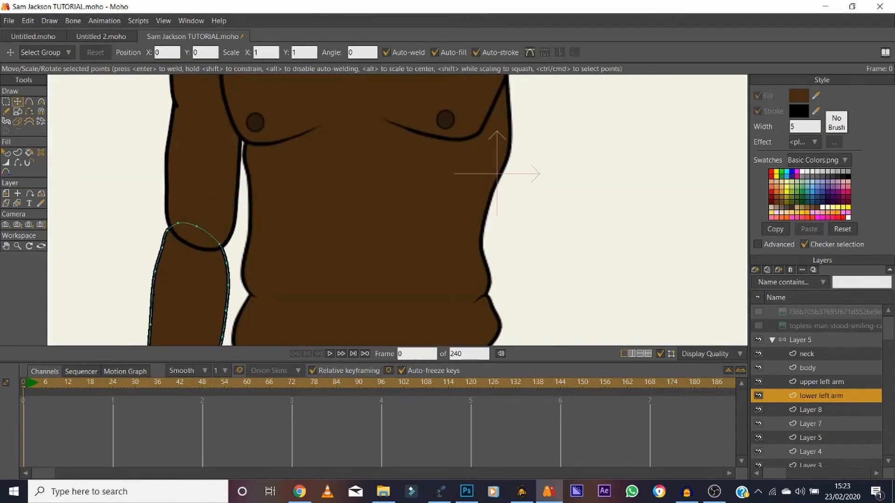
Hide the curved elbow edge on the upper left arm and taper its outline at both ends with Line Width.
click(821, 382)
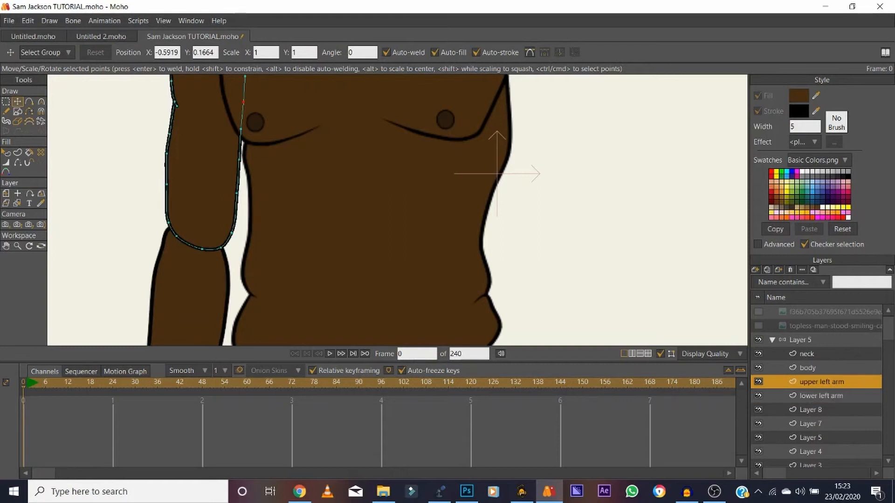
click(17, 162)
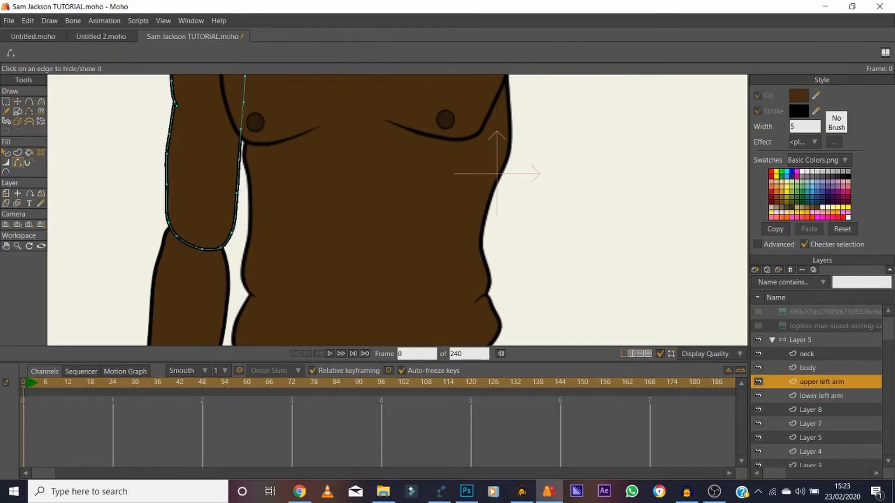
click(188, 243)
click(6, 162)
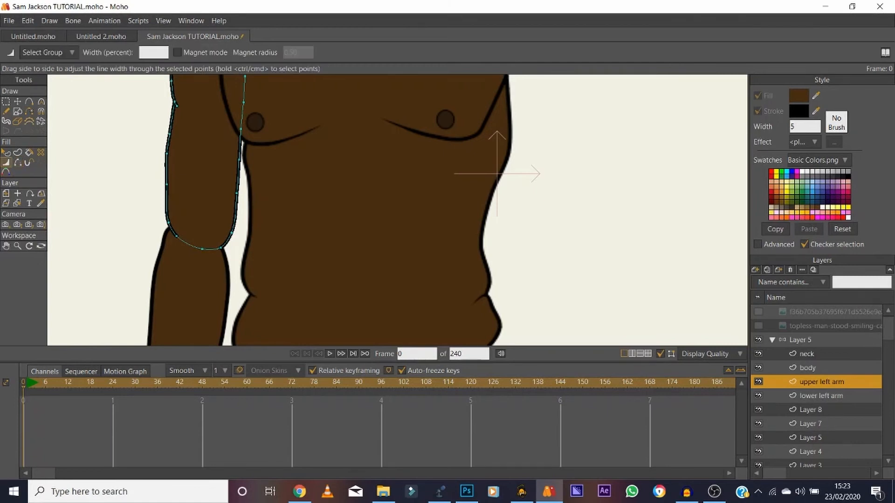
click(176, 236)
drag(221, 248, 204, 248)
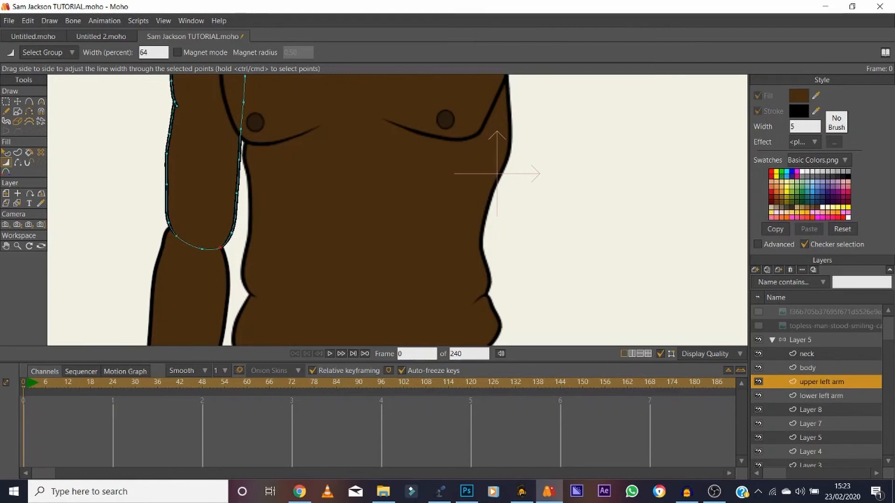
Taper the lower left arm's outline at the outer elbow point and nudge that point to meet the upper arm.
click(810, 410)
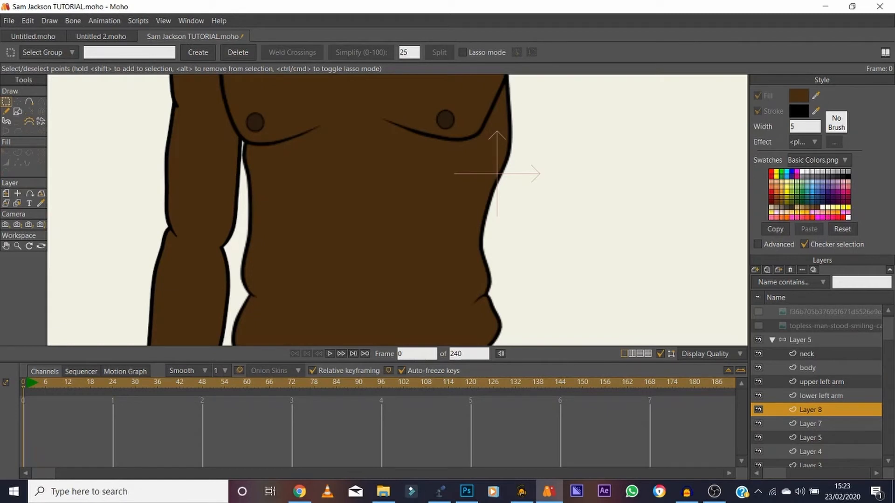
click(821, 396)
key(w)
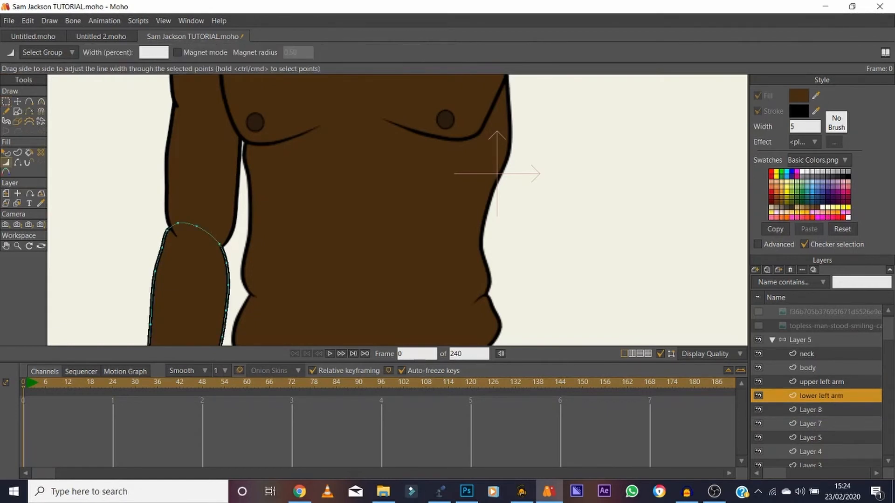
click(167, 229)
drag(210, 244, 197, 244)
key(t)
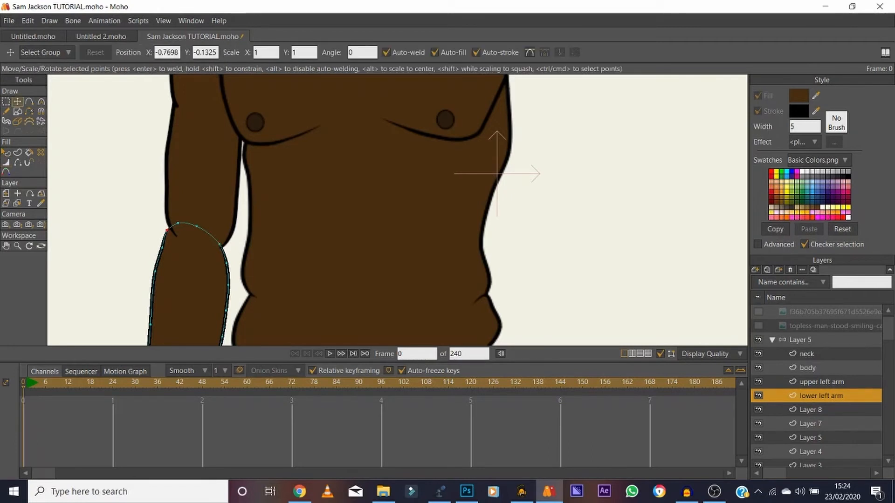
drag(167, 230, 169, 227)
Show the reference photo, duplicate the upper left arm layer, and name the copy "upper right arm".
click(17, 246)
click(44, 53)
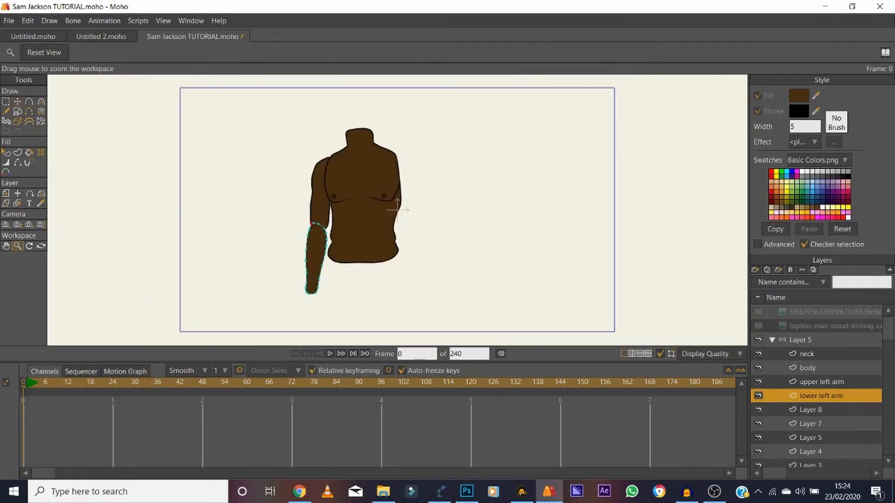
scroll(443, 216, up, 3)
click(758, 325)
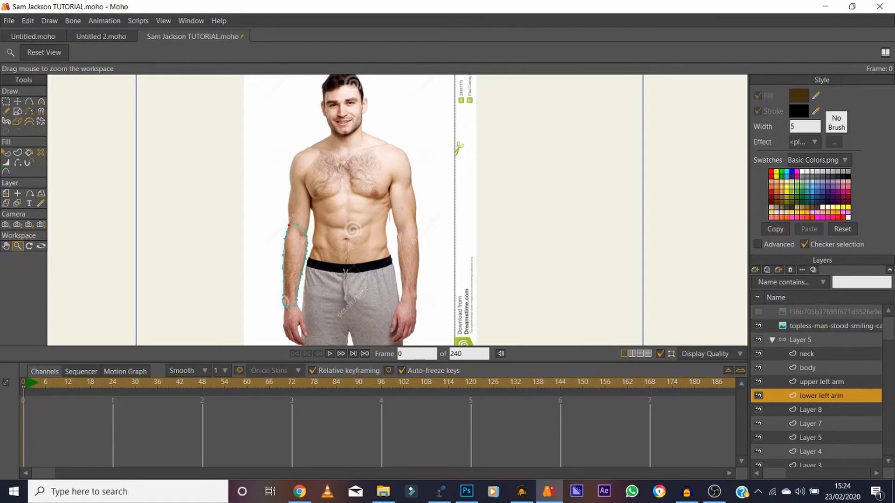
click(821, 382)
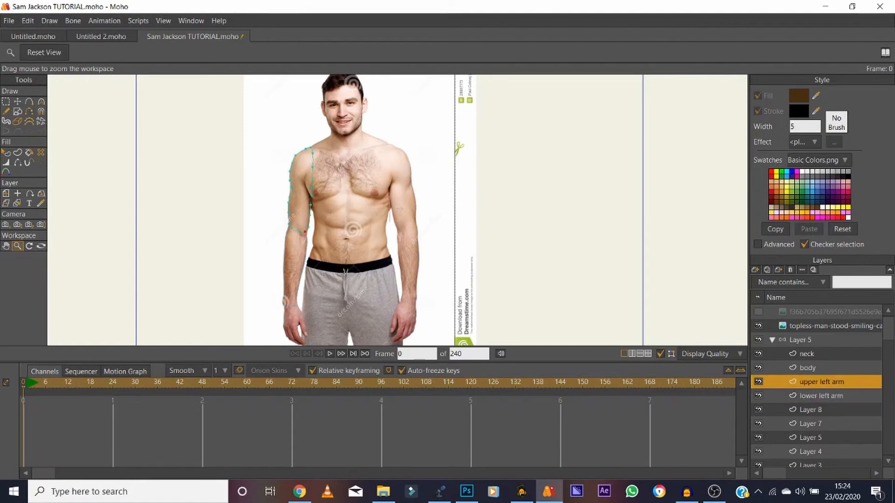
click(766, 270)
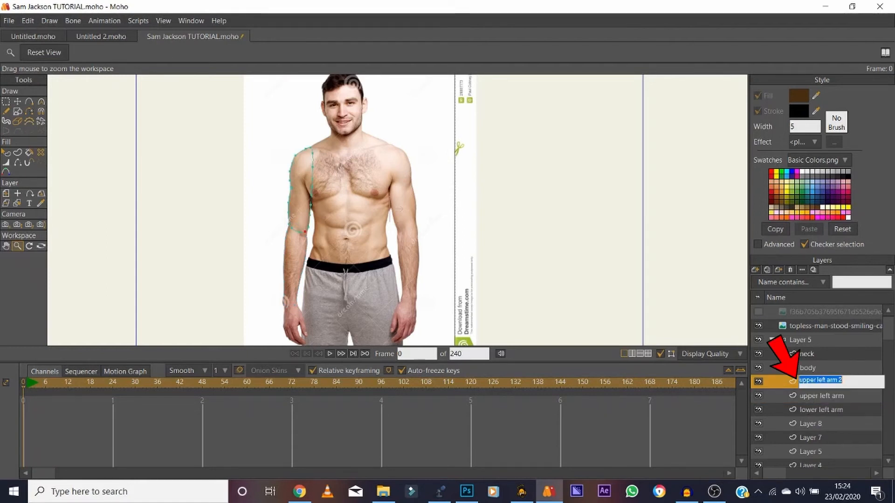
click(824, 380)
key(BackSpace)
key(BackSpace)
key(BackSpace)
text(right)
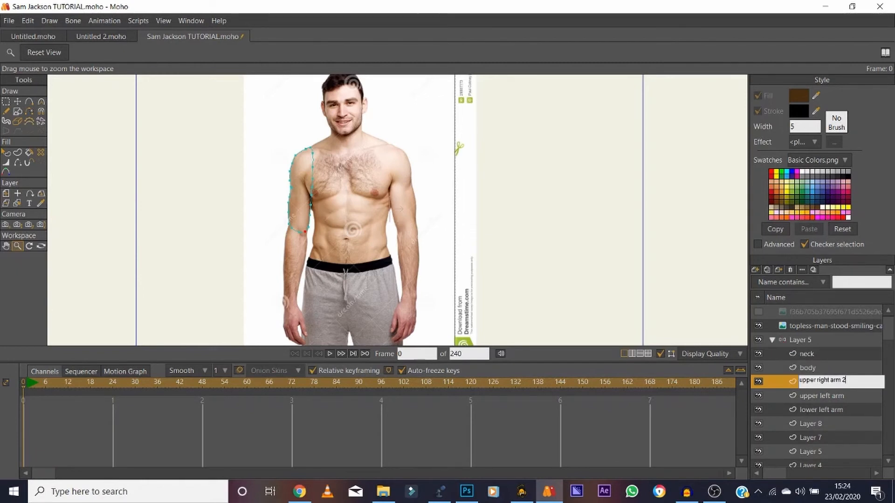
key(Return)
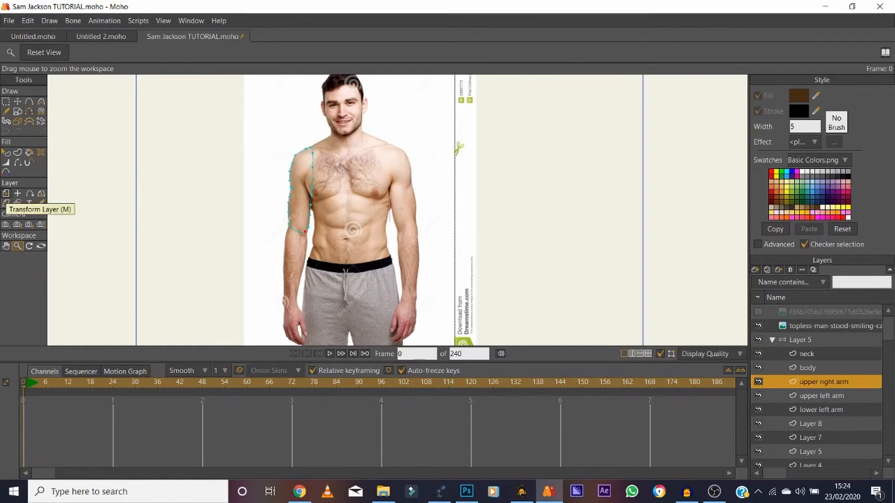
Flip the upper right arm layer horizontally and position it over the photo's opposite upper arm.
click(6, 193)
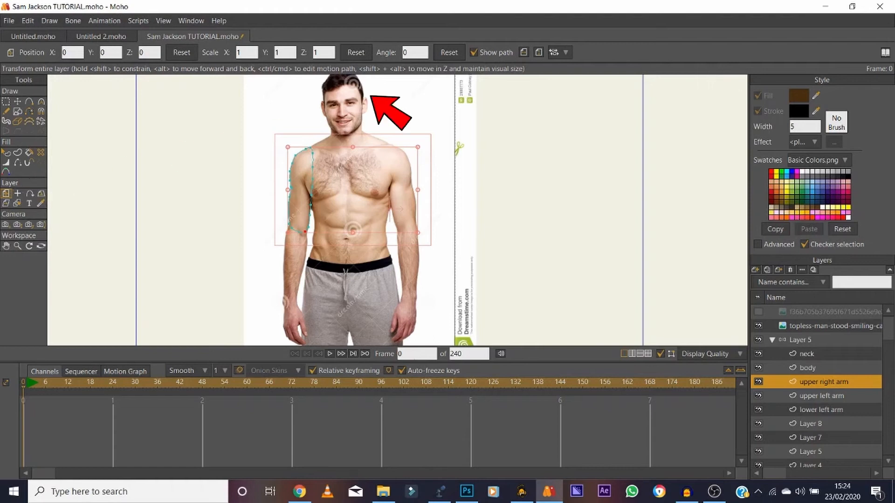
click(524, 53)
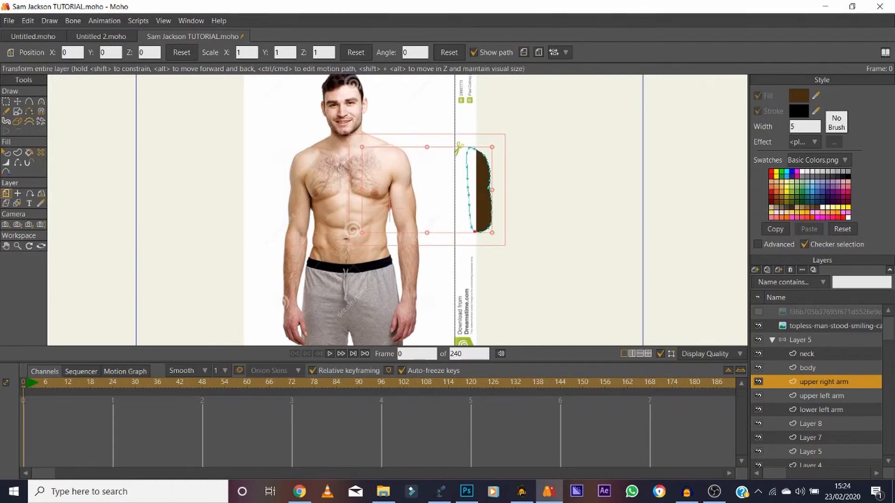
key(ctrl+z)
drag(407, 191, 402, 190)
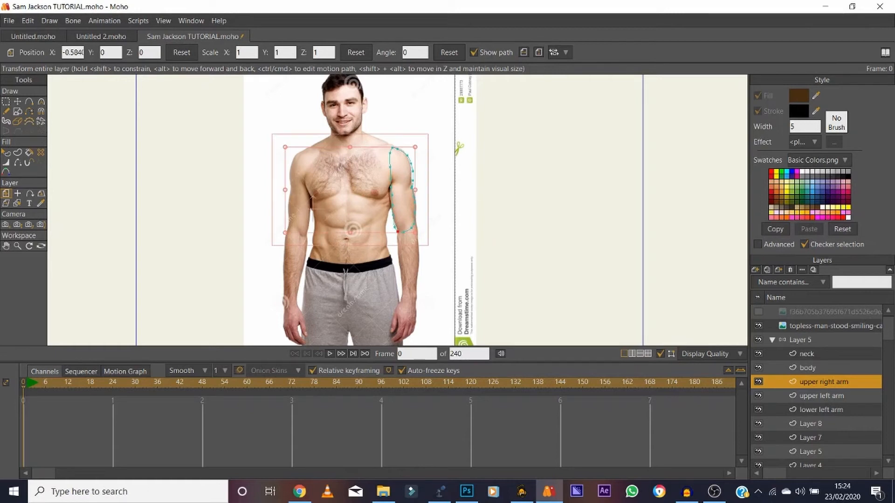
Set the upper right arm layer's origin at the top of the shoulder.
click(18, 193)
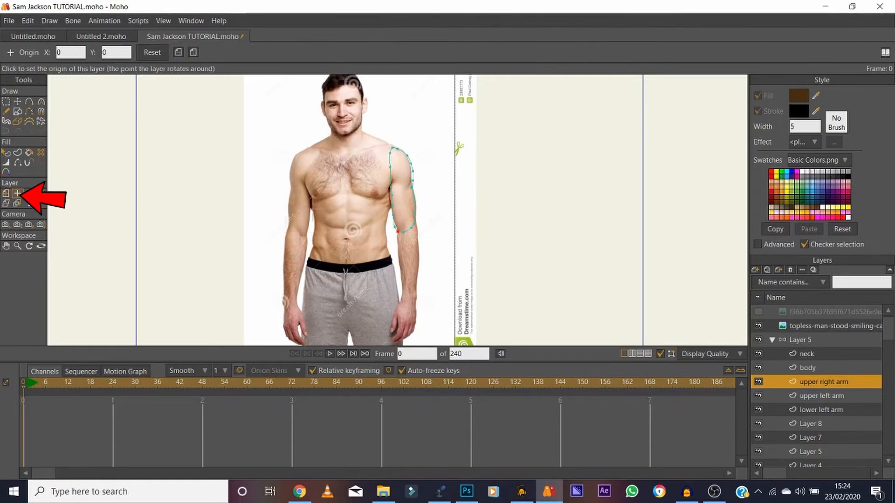
click(399, 191)
click(383, 151)
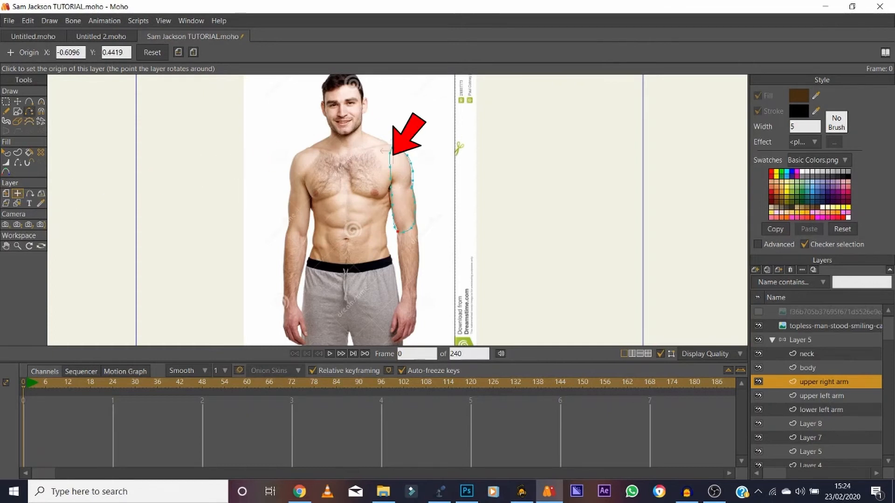
Rotate the upper right arm layer about 2.27 degrees and shift it slightly to match the photo's arm.
click(29, 101)
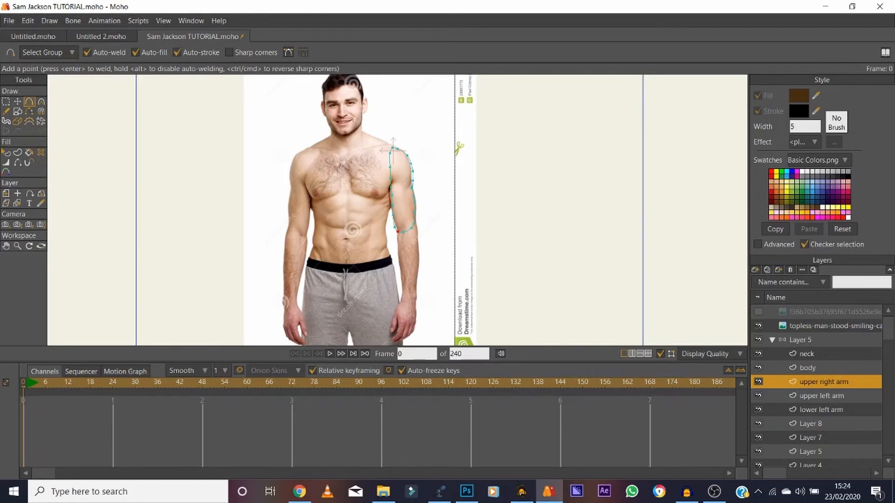
click(5, 193)
drag(419, 236, 422, 235)
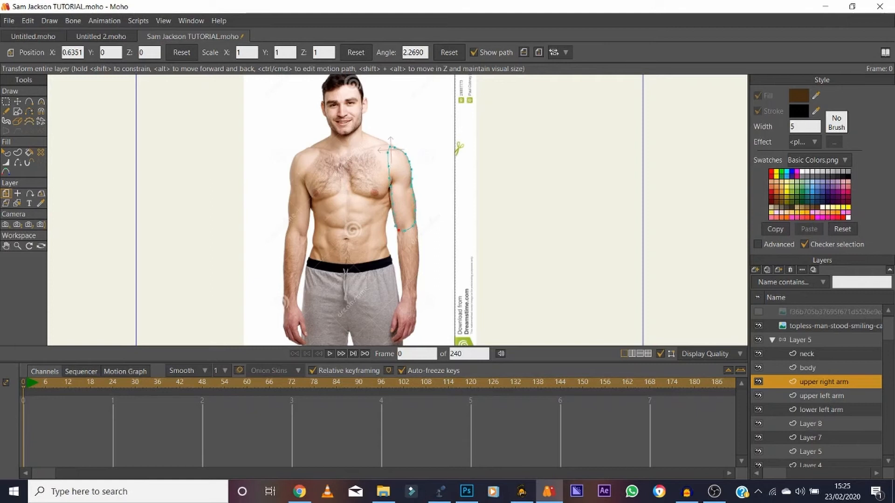
drag(390, 150, 391, 150)
Duplicate the lower left arm layer and name the copy "lower right arm".
click(821, 410)
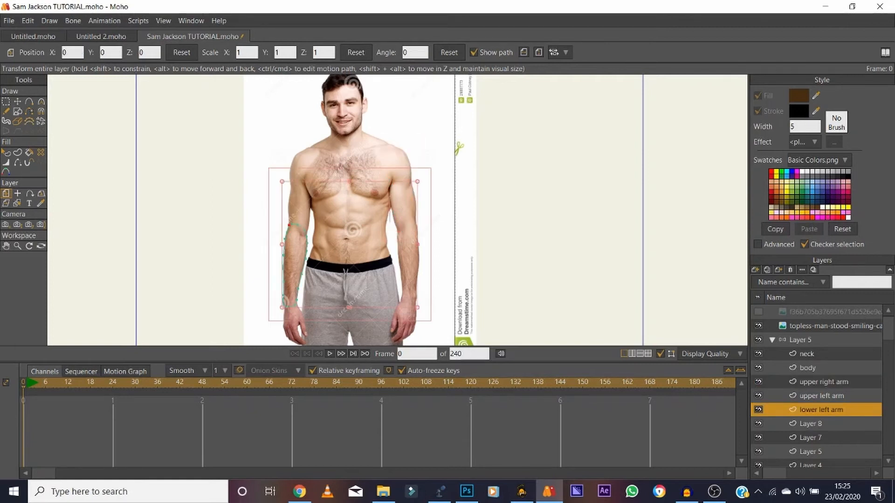
click(766, 269)
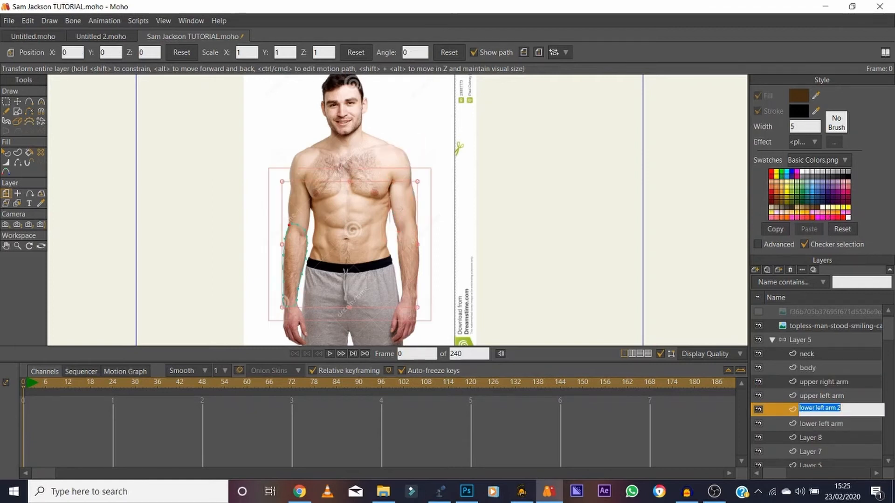
click(824, 408)
key(BackSpace)
key(BackSpace)
key(BackSpace)
key(BackSpace)
text(right)
key(Return)
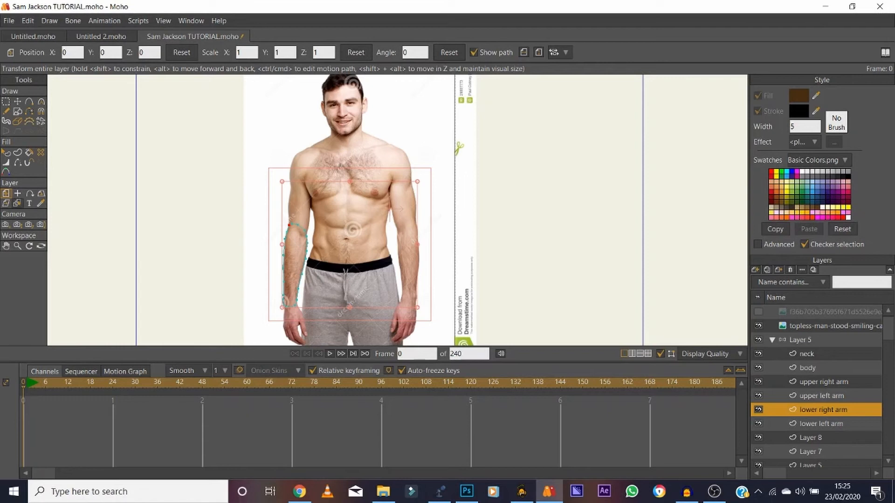
Flip the lower right arm layer horizontally and position it over the photo's opposite forearm.
click(17, 193)
click(6, 193)
click(524, 52)
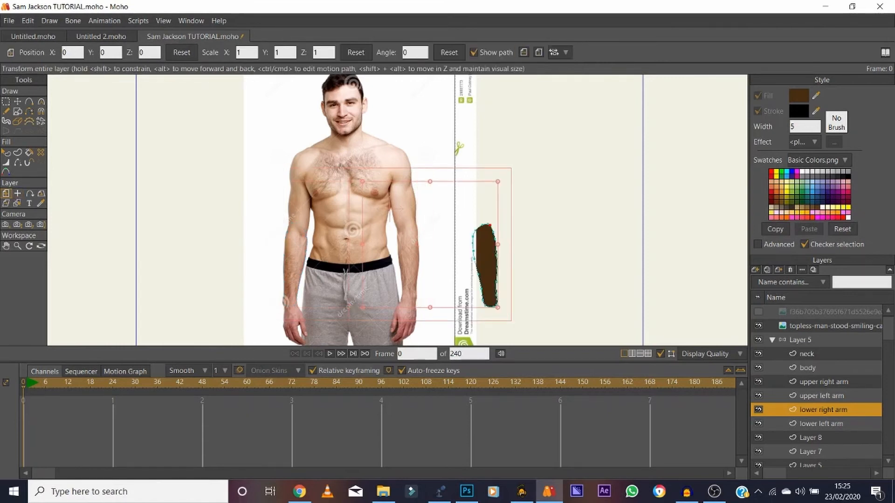
drag(485, 266, 410, 268)
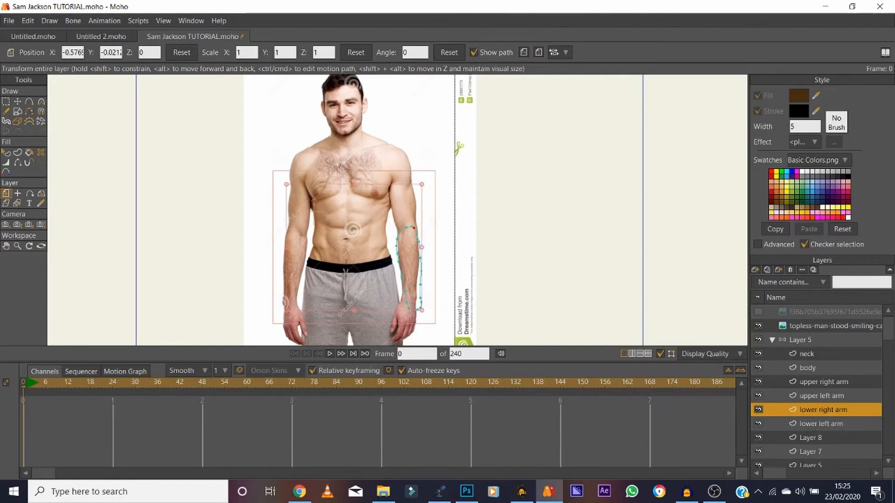
Set the lower right arm layer's origin at the elbow and rotate the layer about -7.87 degrees to follow the forearm.
click(17, 193)
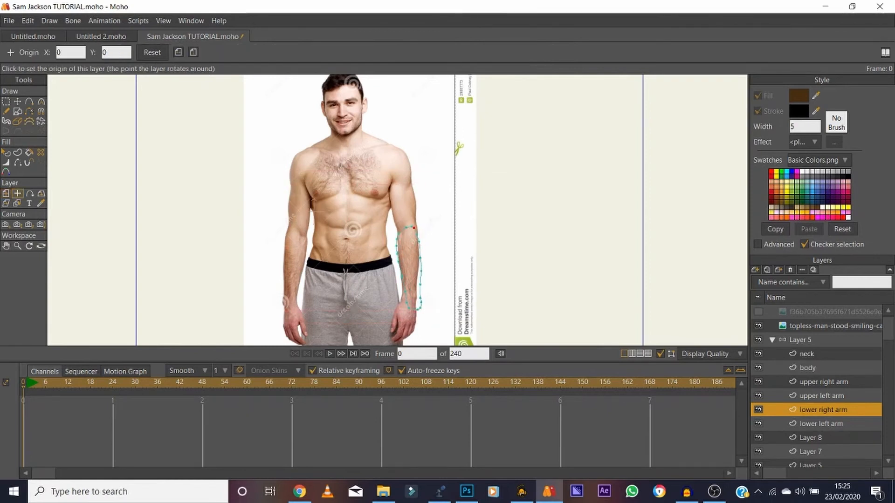
click(407, 229)
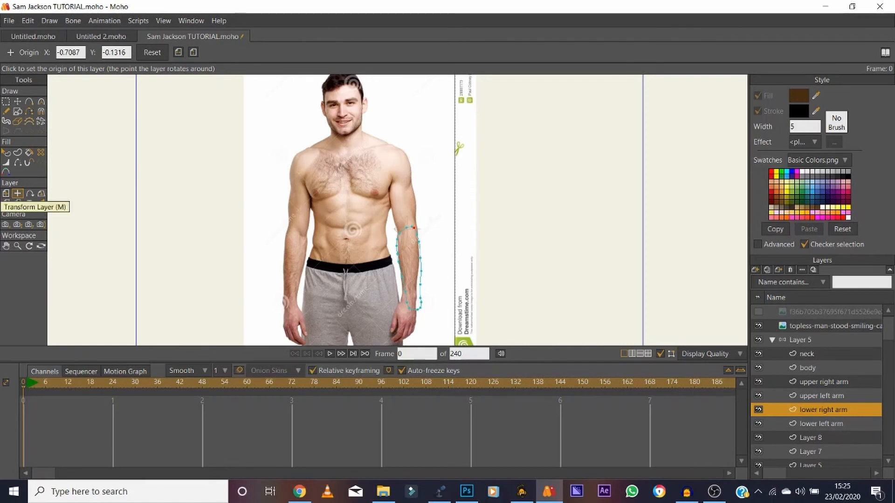
click(5, 193)
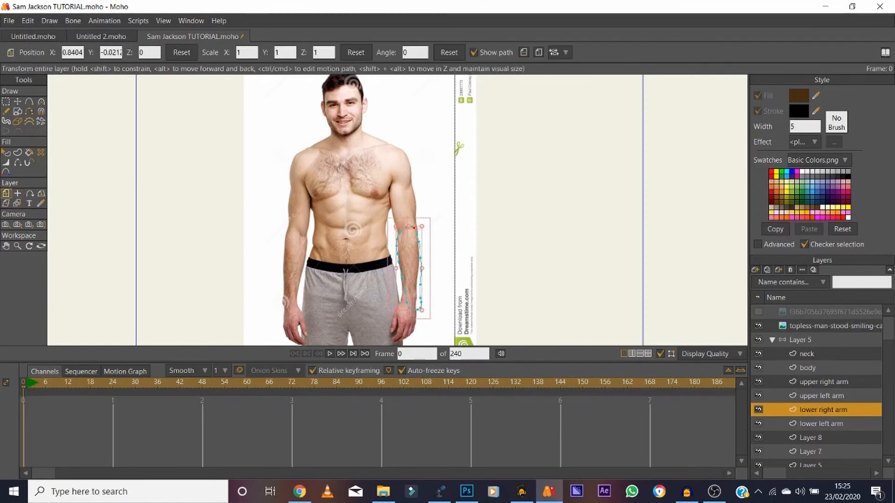
drag(426, 315, 415, 315)
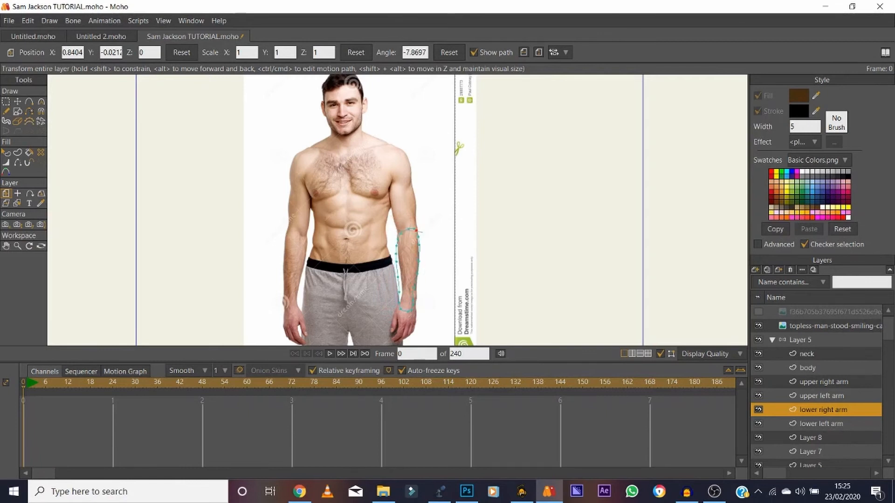
Shift the lower right arm layer slightly up to overlap the upper arm at the elbow, and preview the character in a render.
drag(407, 269, 409, 270)
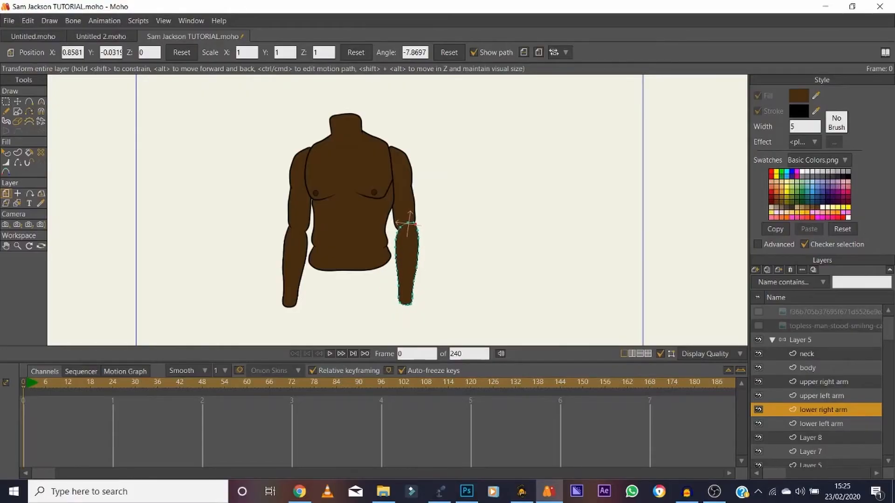
drag(409, 225, 407, 223)
key(ctrl+r)
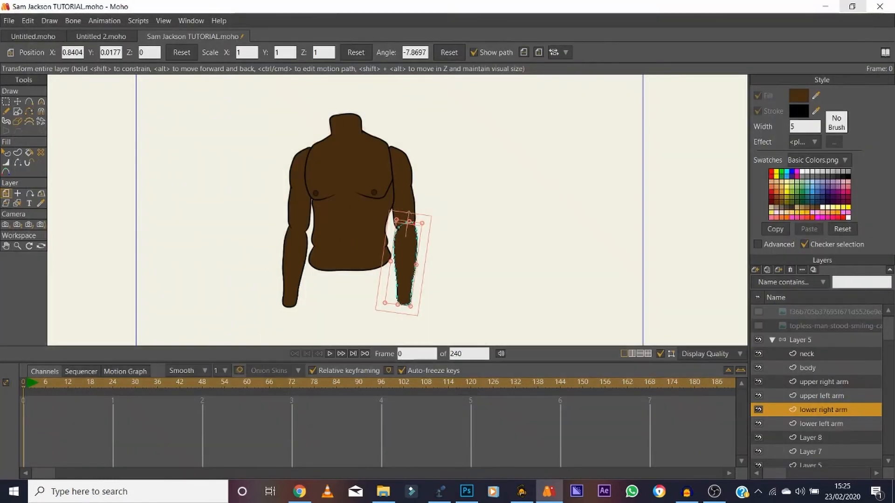
click(870, 9)
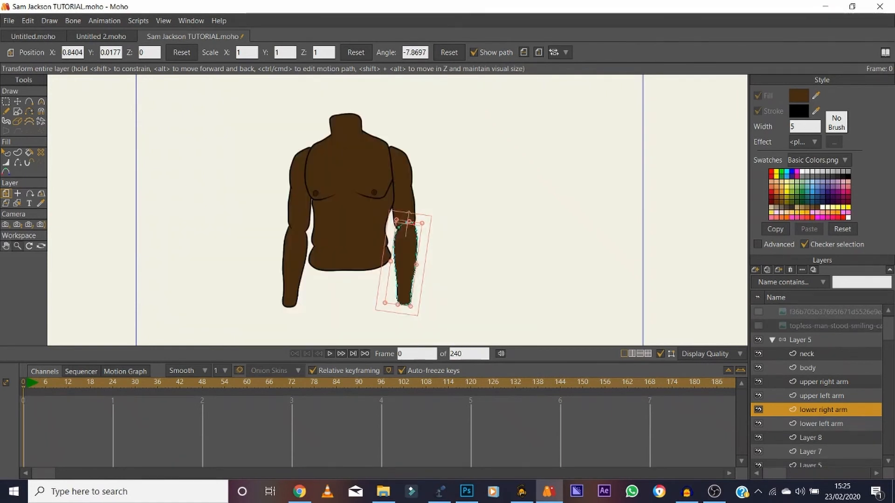
On the body layer, hide the outline edge between the shoulder and armpit beside the upper right arm.
key(space)
scroll(395, 183, up, 5)
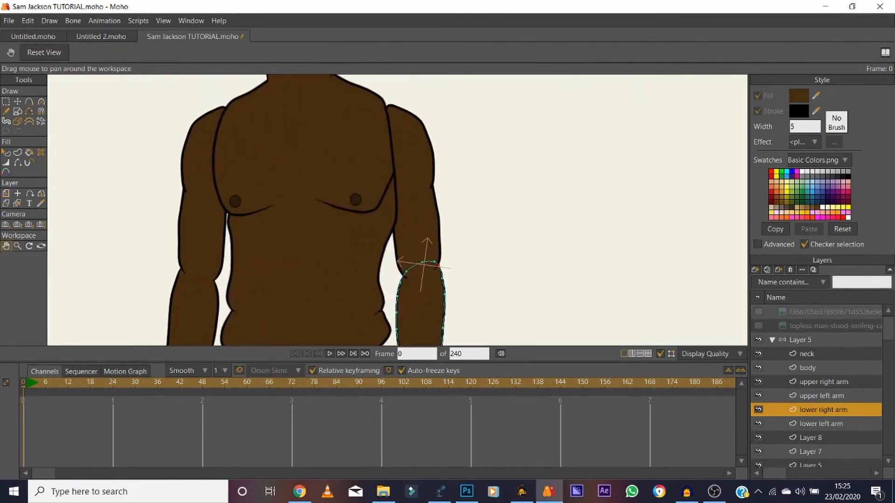
drag(395, 183, 411, 222)
click(808, 368)
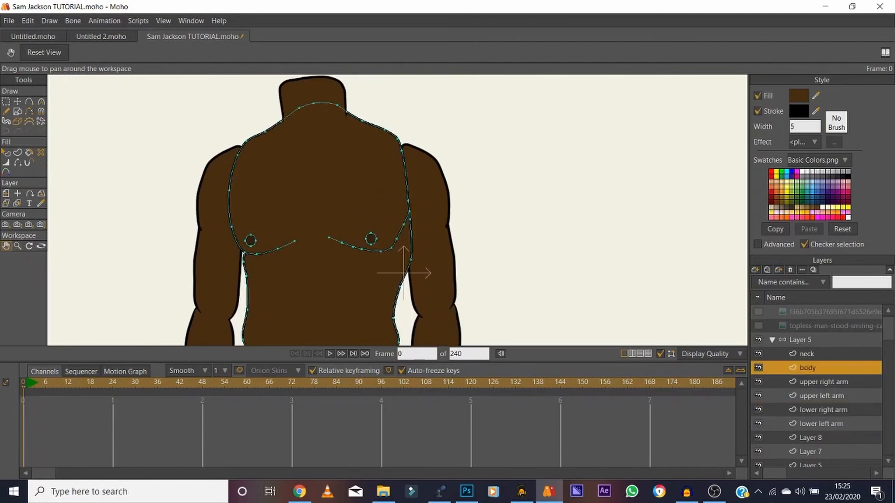
click(758, 326)
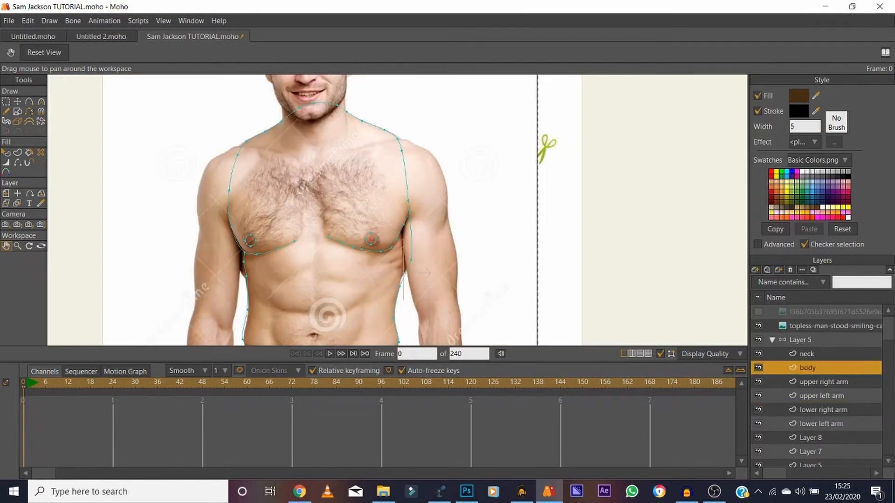
click(758, 326)
key(t)
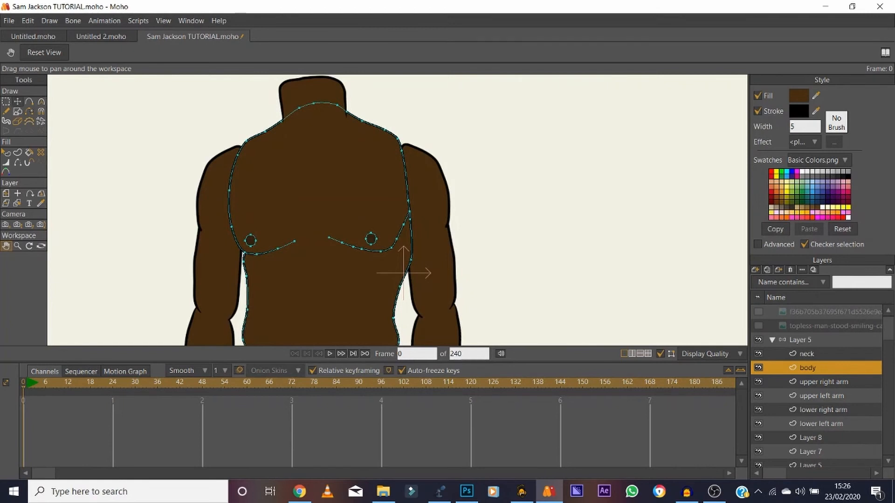
key(h)
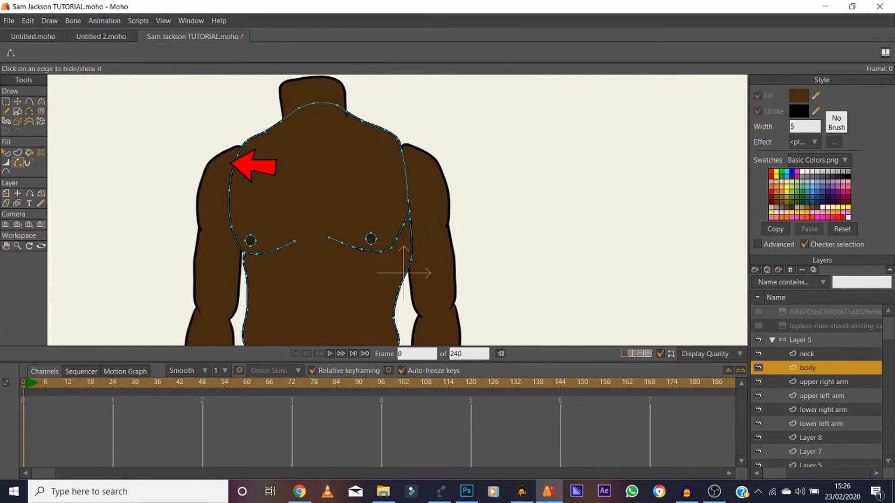
Hide the body's side outline edge just below the armpit where it overlaps the upper right arm.
key(z)
drag(412, 205, 267, 204)
click(6, 246)
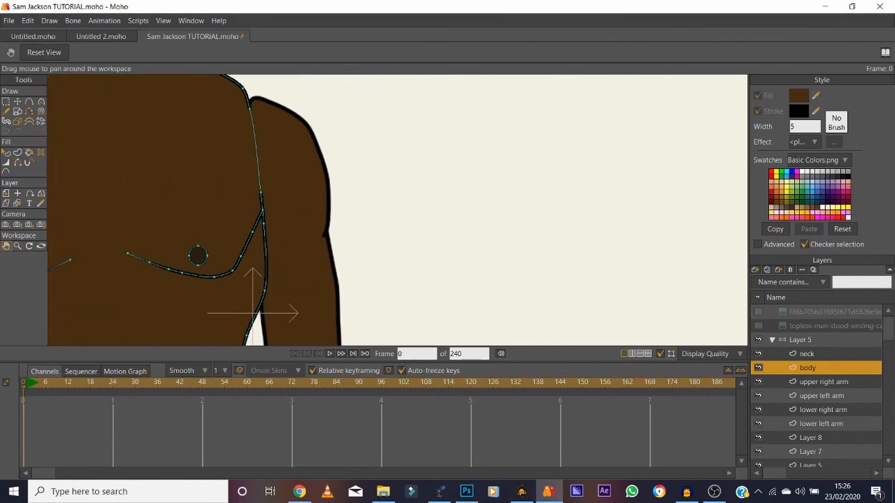
click(17, 152)
click(18, 162)
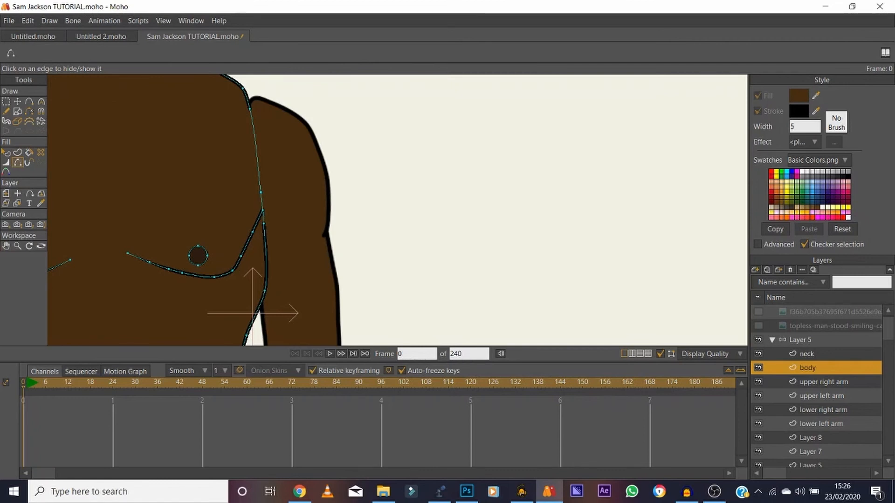
click(266, 252)
key(space)
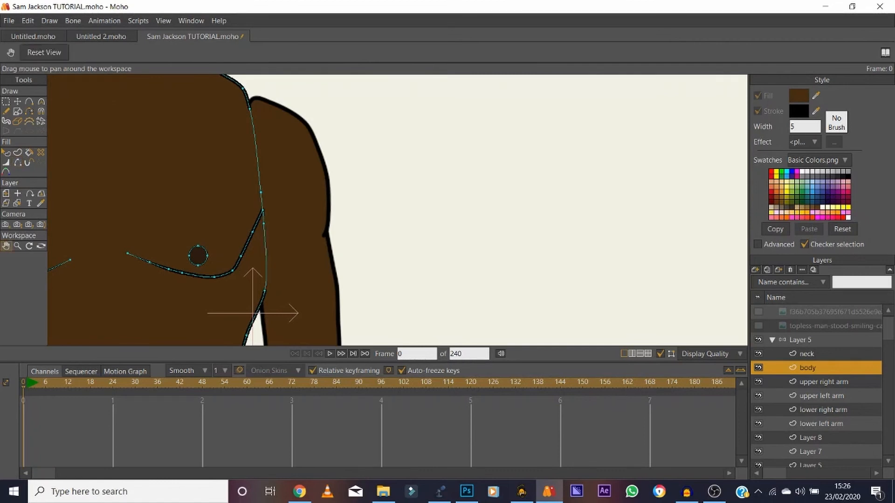
Reposition the body's armpit and chest-line points beside the upper right arm to give the chest line a smooth curve.
drag(266, 251, 366, 235)
key(t)
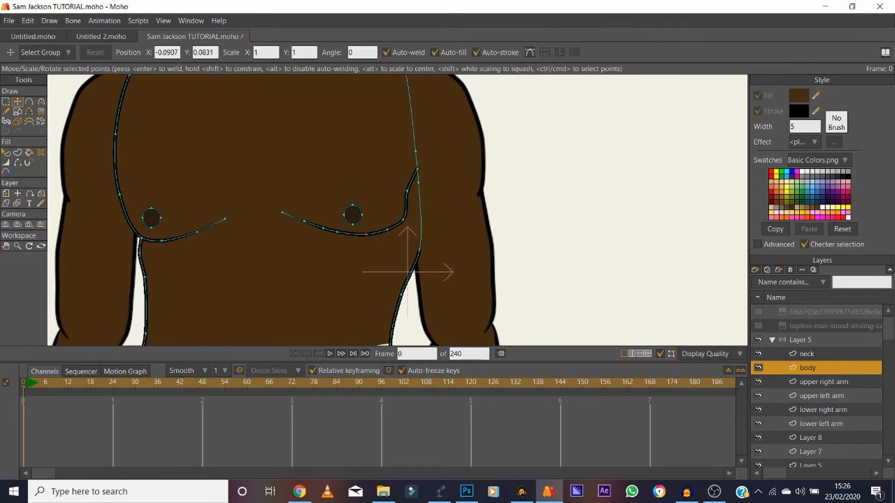
mouse_move(407, 190)
mouse_down()
mouse_move(410, 199)
mouse_move(417, 177)
mouse_move(421, 203)
mouse_move(412, 203)
mouse_up()
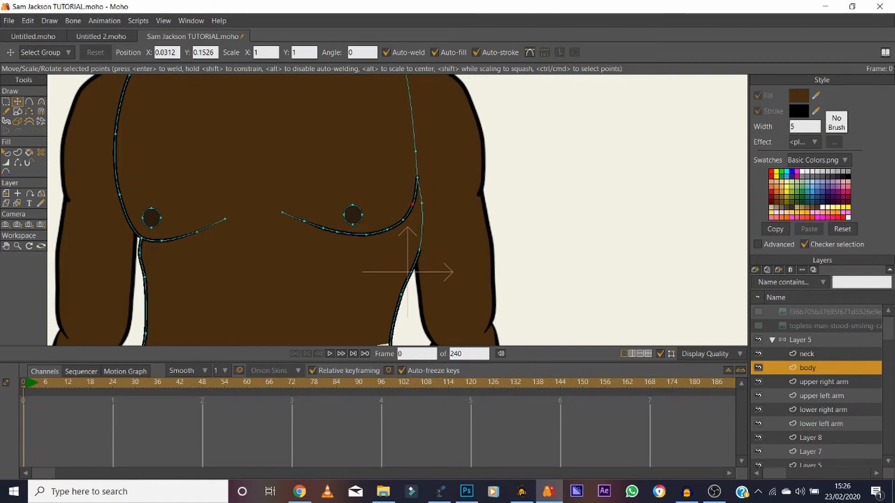
Thin the line width at the chest line's outer end beside the upper right arm and preview the result in a render.
click(18, 163)
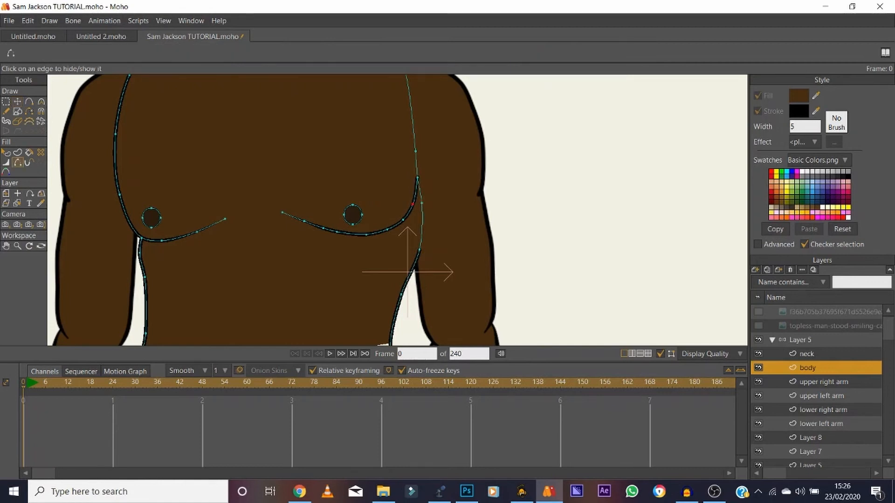
click(6, 162)
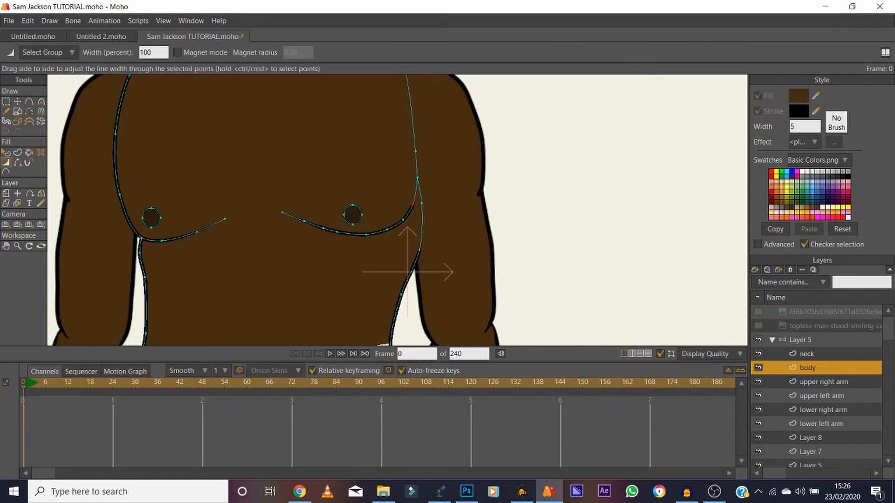
drag(413, 204, 386, 204)
key(ctrl+r)
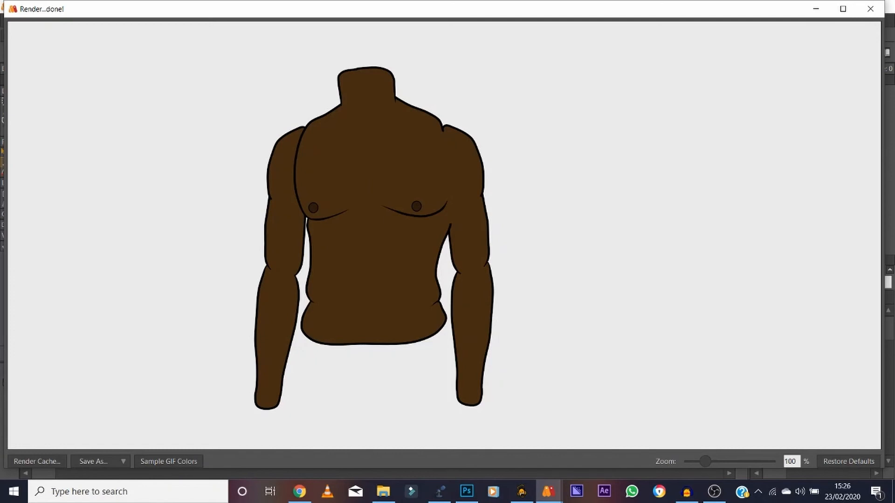
click(870, 9)
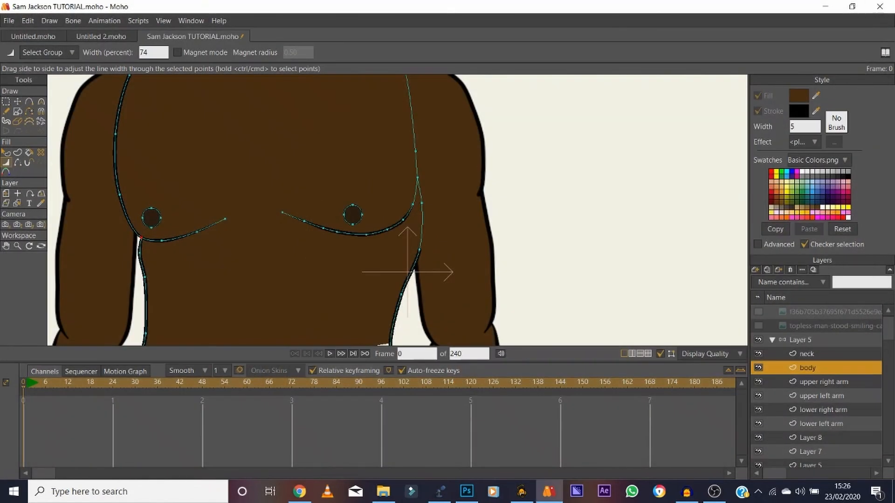
Show the body's side edge below the armpit by the upper right arm again and taper its upper point to about 38 percent width.
key(h)
click(423, 227)
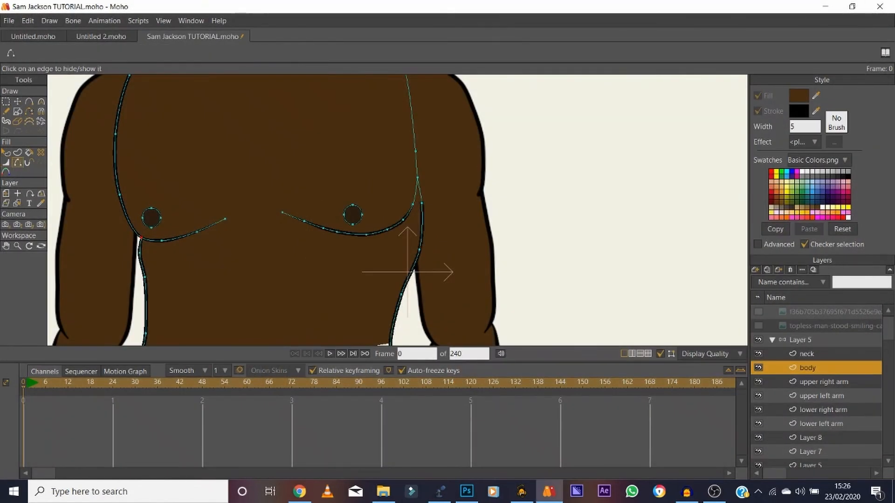
key(w)
drag(422, 203, 408, 203)
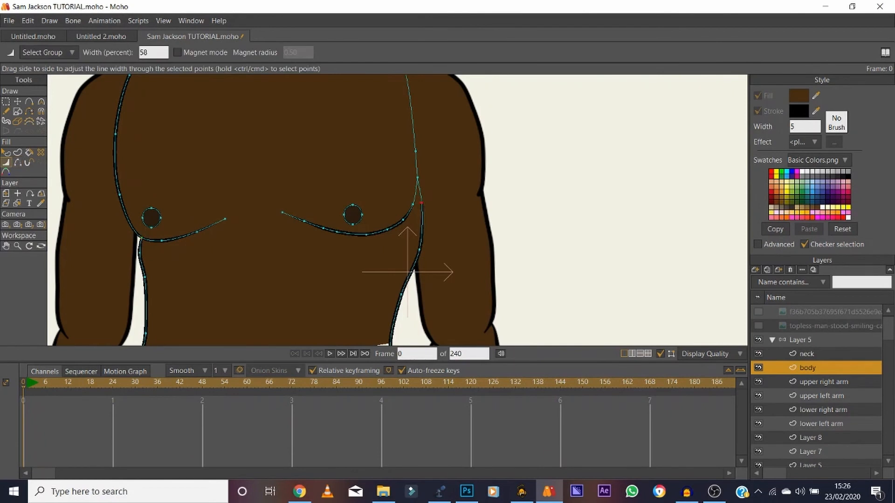
Hide the body's outline edges from the shoulder down towards the chest beside the upper left arm.
click(6, 246)
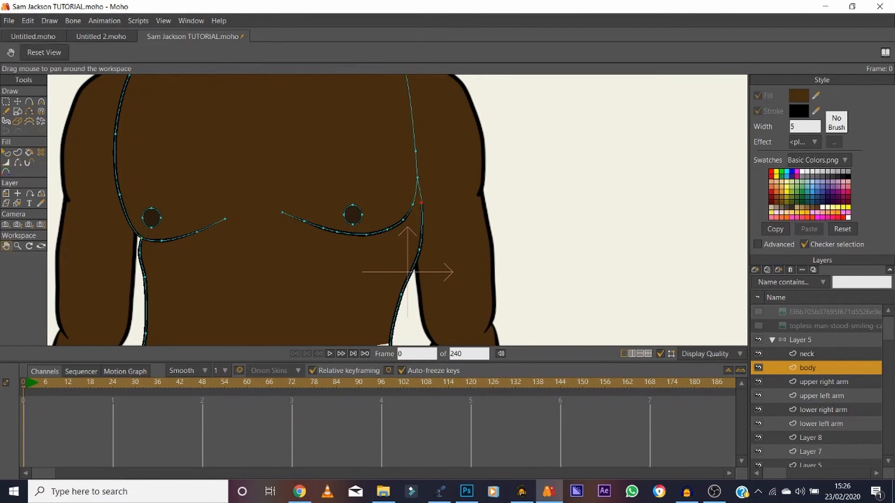
drag(195, 200, 245, 247)
key(h)
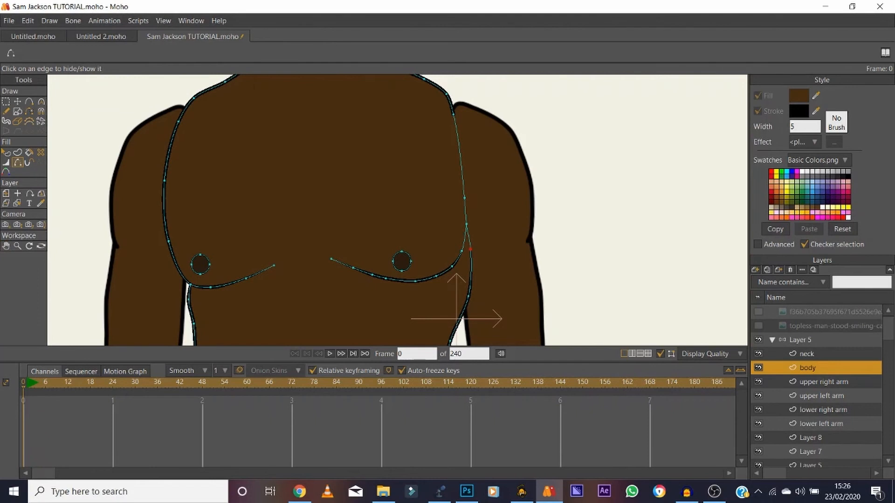
click(169, 150)
click(164, 209)
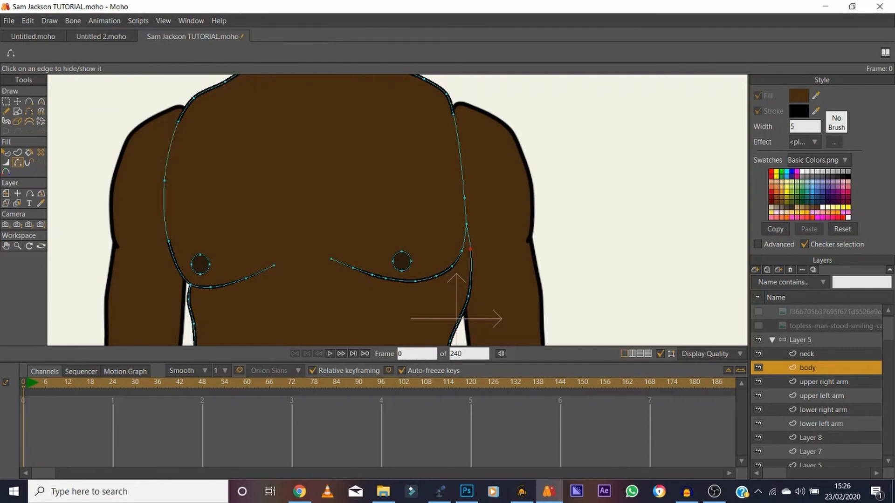
Taper the upper end of the chest line beside the upper left arm to 18 percent width and preview the render.
key(w)
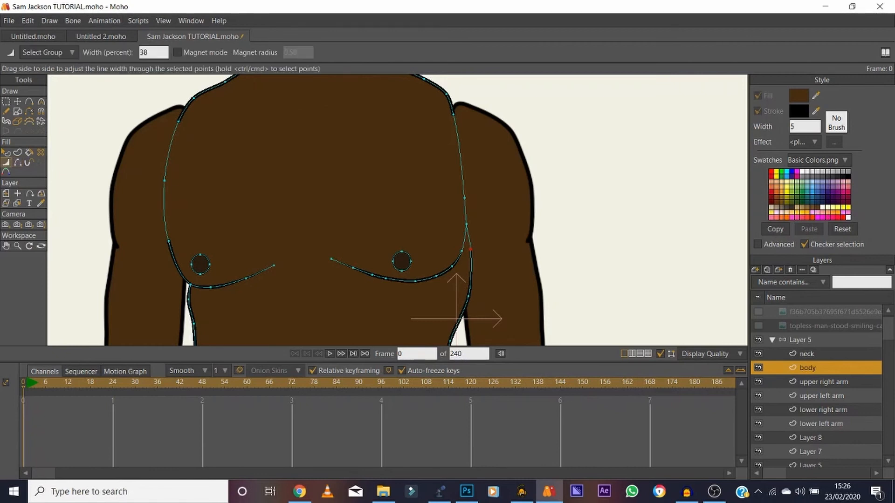
drag(179, 122, 158, 122)
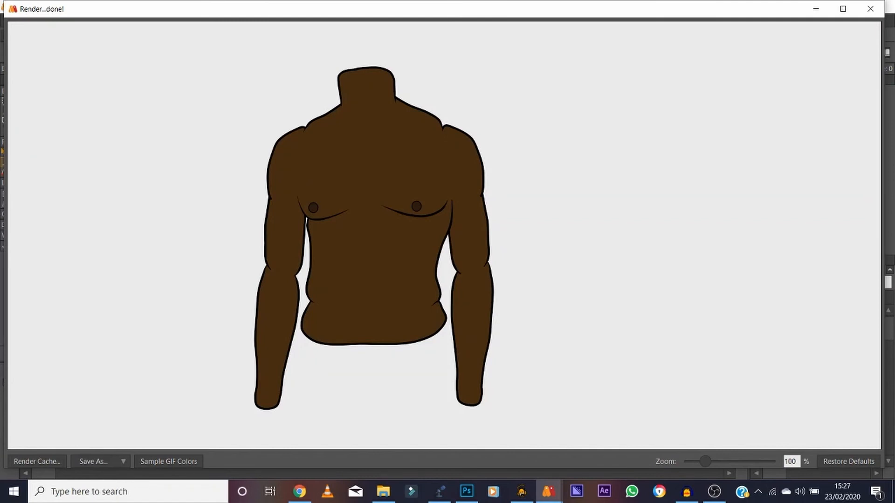
click(869, 8)
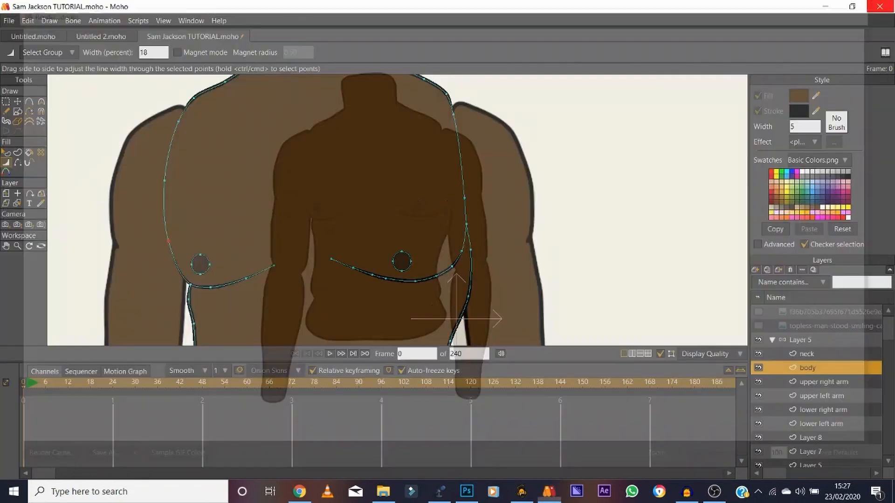
click(17, 246)
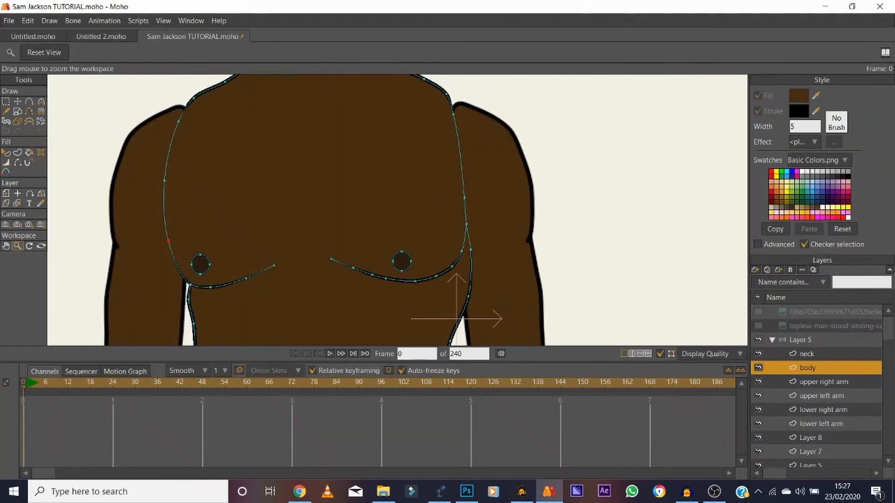
Show the reference photo of the shirtless man and examine the torso closely for where shading falls.
click(43, 52)
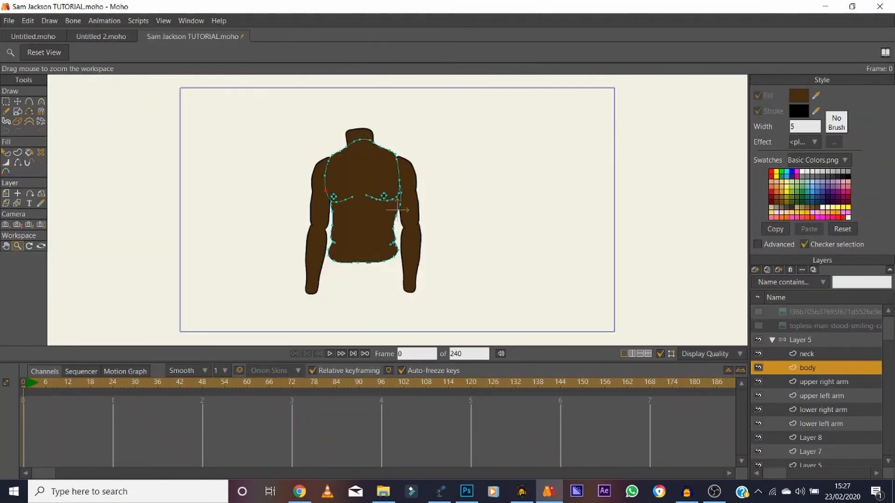
click(758, 326)
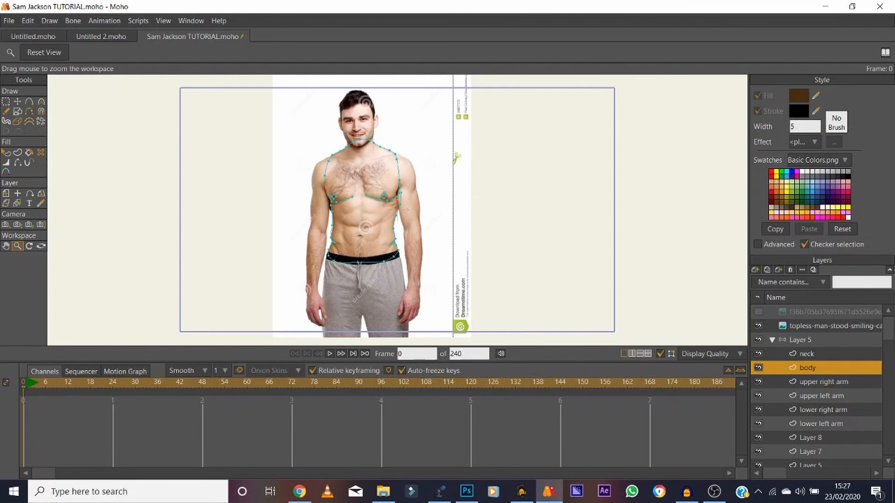
drag(361, 212, 390, 212)
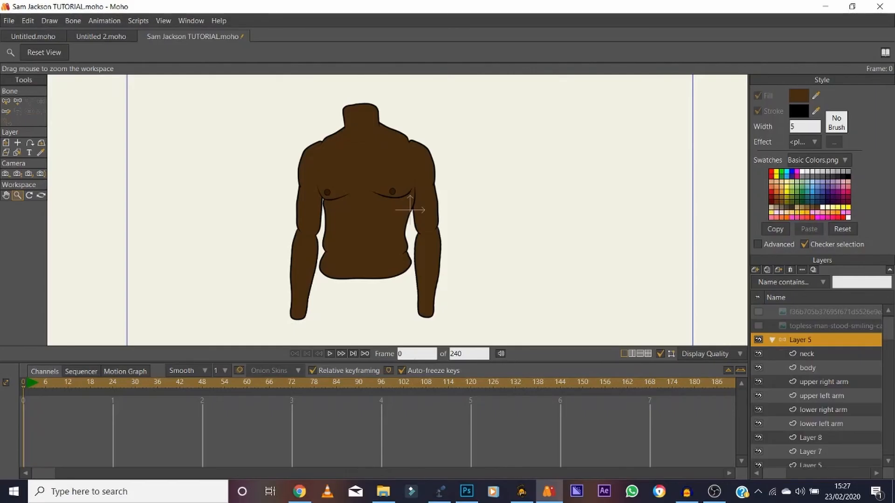
click(758, 325)
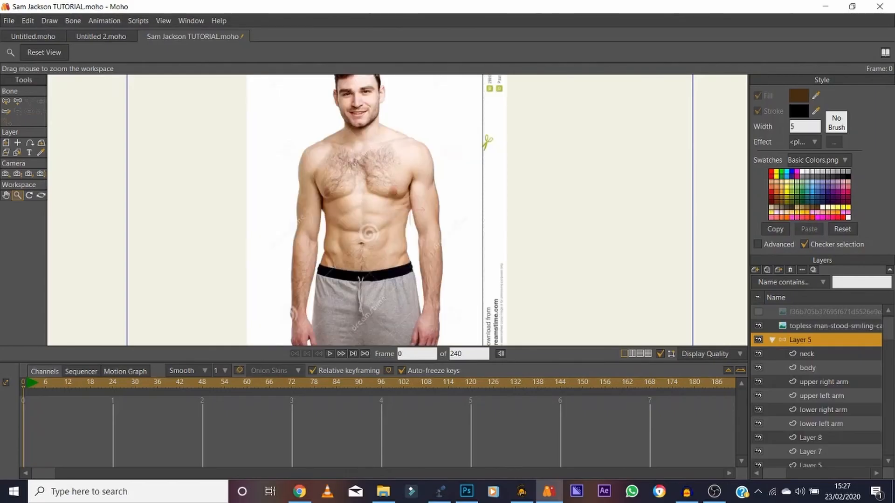
On the body layer, set the fill colour to semi-transparent black with alpha about 79 and hide the reference photo.
click(808, 368)
click(6, 102)
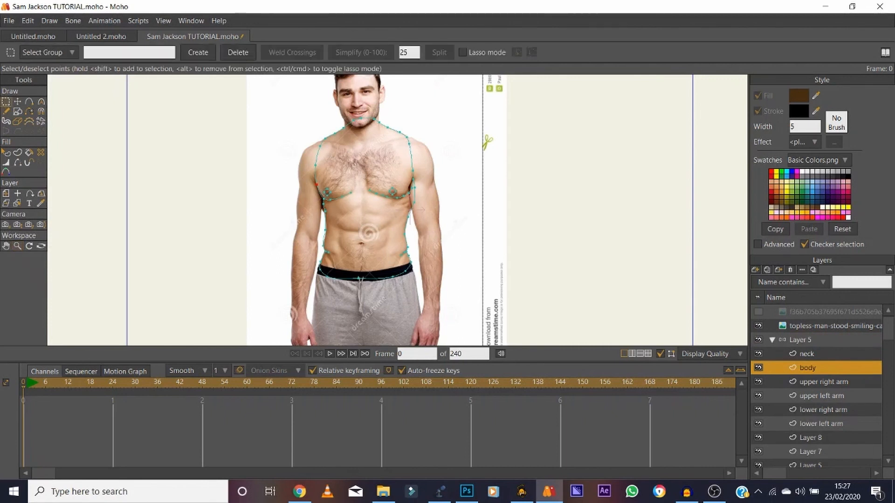
key(t)
click(799, 96)
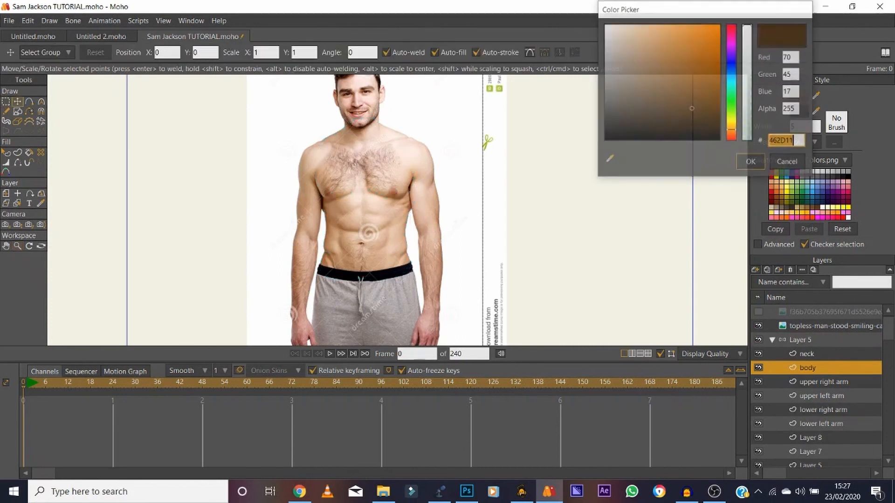
drag(649, 109, 604, 140)
mouse_move(747, 127)
mouse_down()
mouse_move(747, 140)
mouse_move(747, 103)
mouse_up()
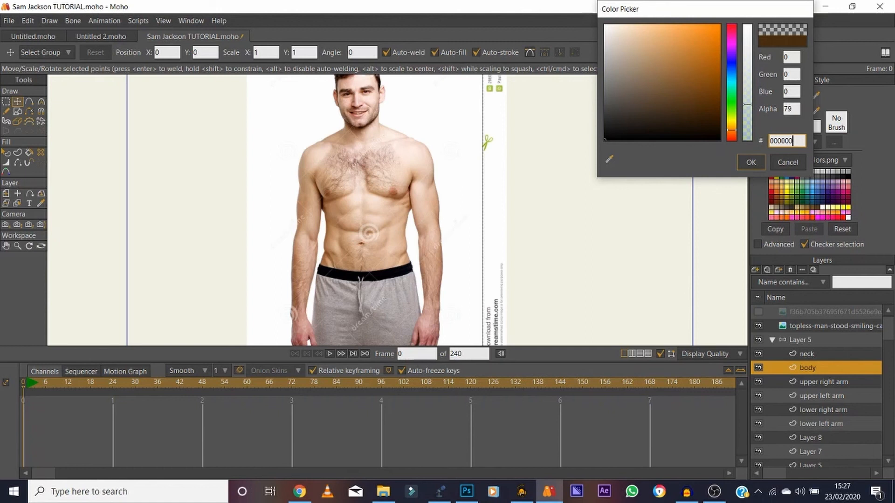
drag(747, 105, 747, 104)
click(751, 162)
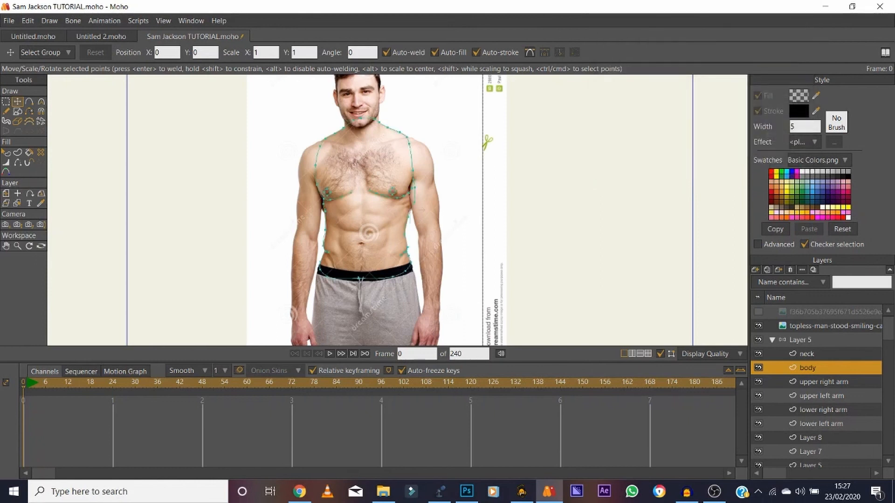
click(758, 325)
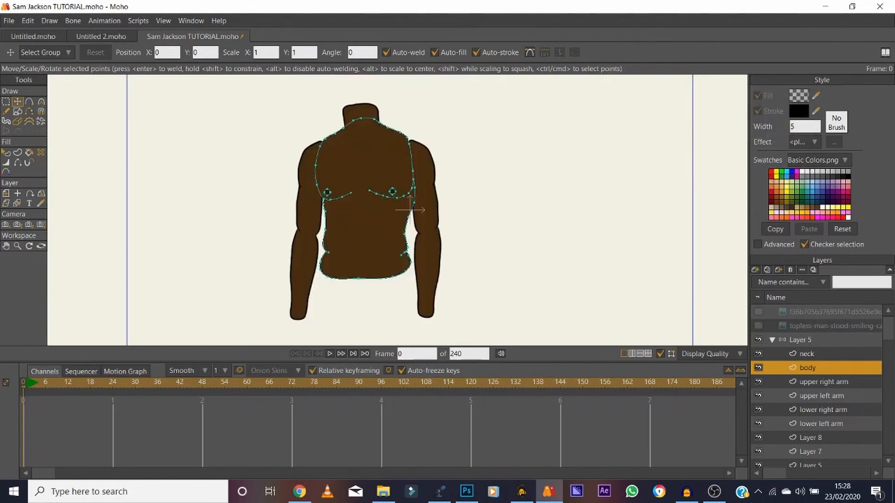
Draw a shading contour inside the torso's edge beside the left arm, from armpit to lower hem, and fill the enclosed strip with the transparent black.
scroll(410, 209, up, 3)
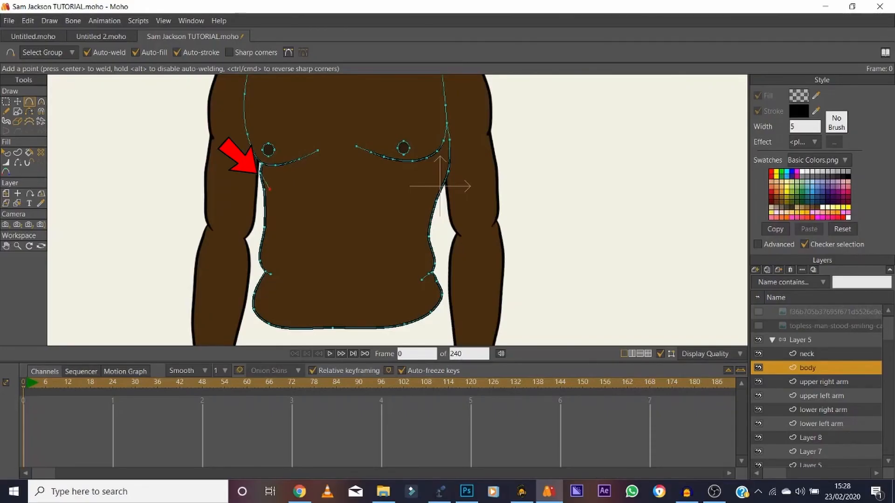
drag(269, 189, 271, 219)
drag(267, 251, 269, 323)
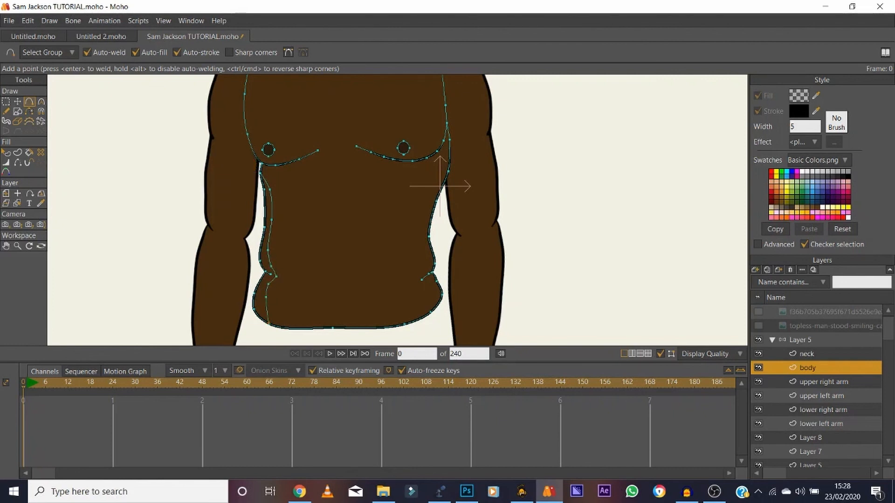
click(29, 152)
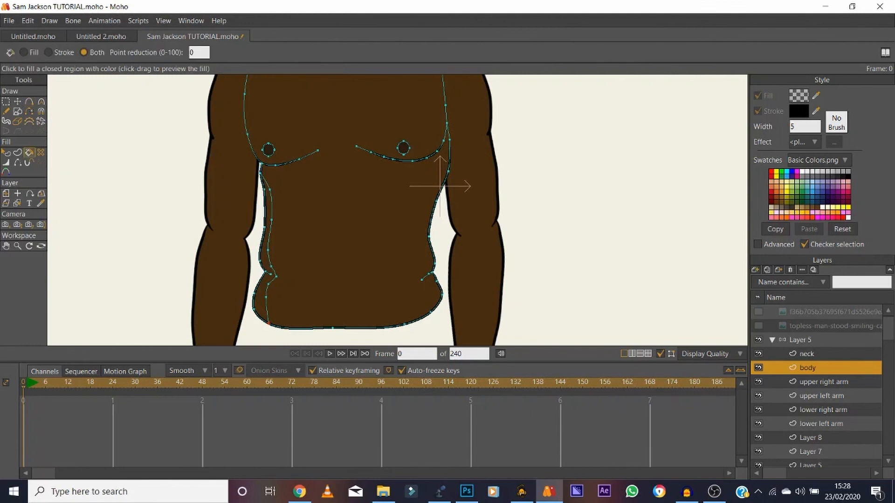
click(260, 300)
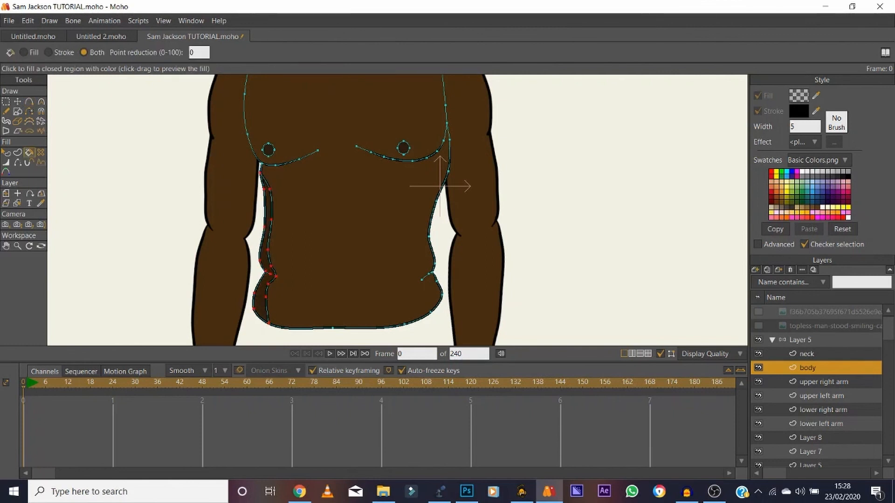
Hide the inner outline edges of the shading strip along the torso's side beside the left arm and preview the render.
click(17, 246)
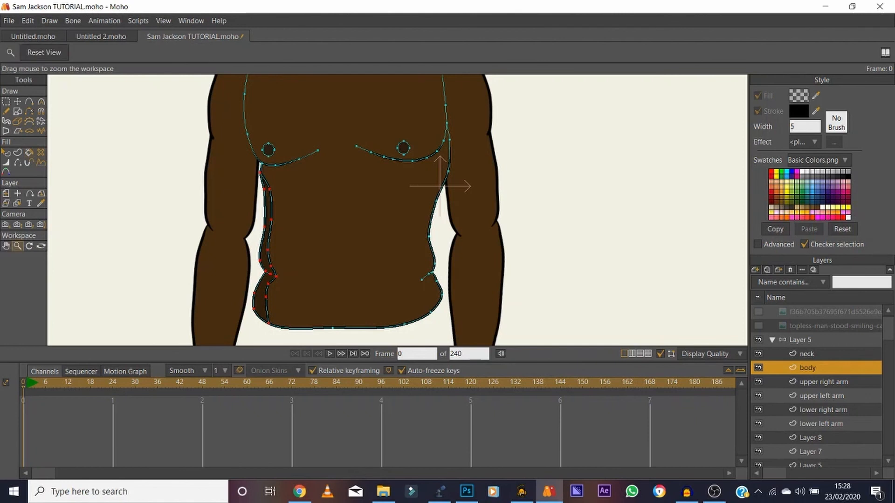
mouse_move(296, 251)
mouse_down()
mouse_move(333, 251)
mouse_move(264, 200)
mouse_up()
click(6, 246)
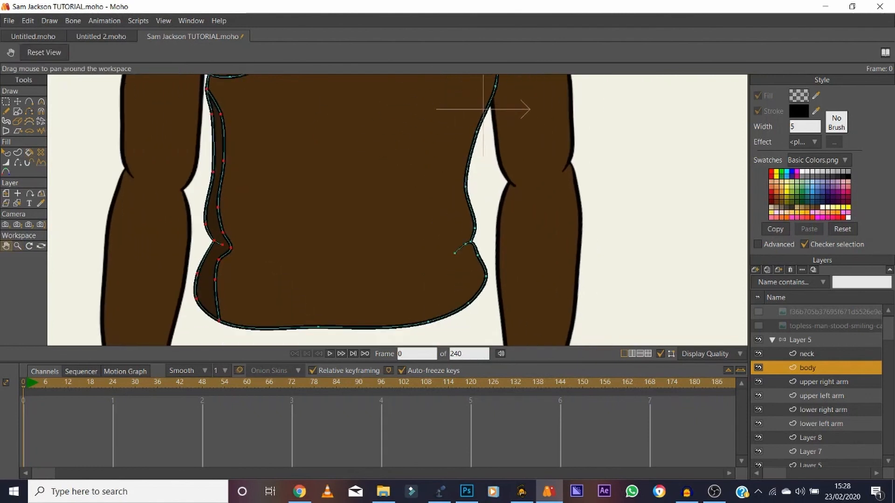
click(17, 102)
key(Escape)
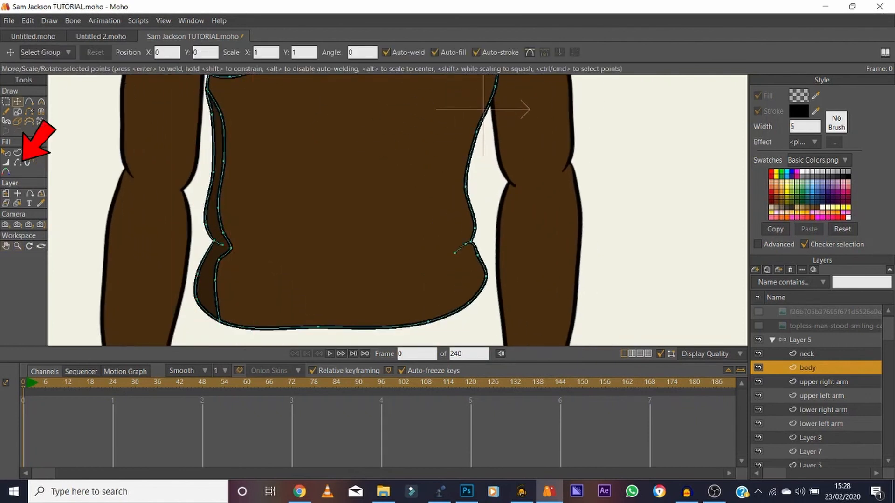
key(h)
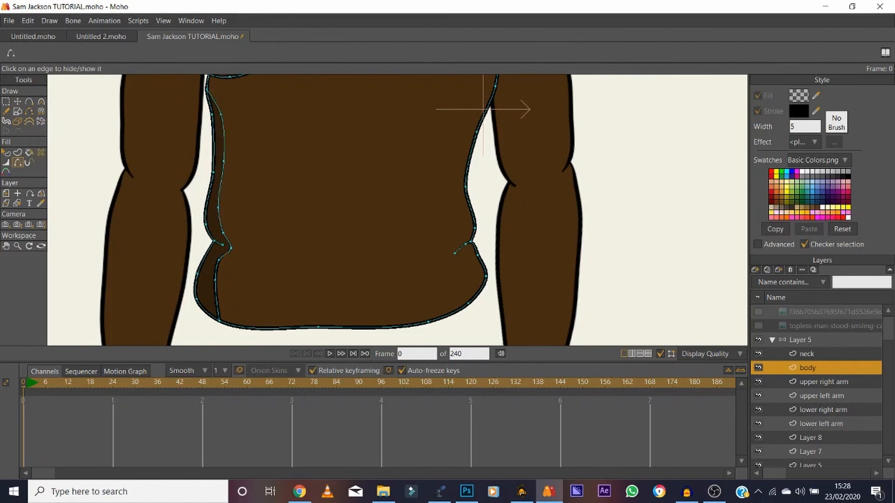
key(ctrl+r)
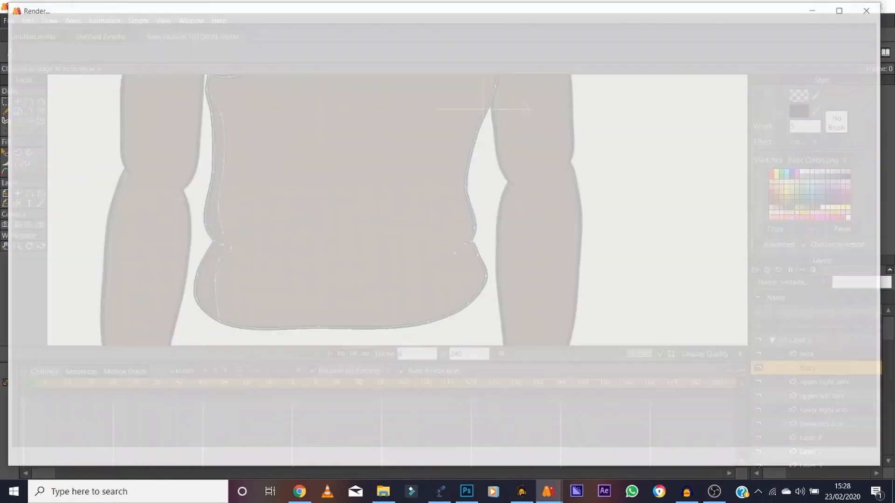